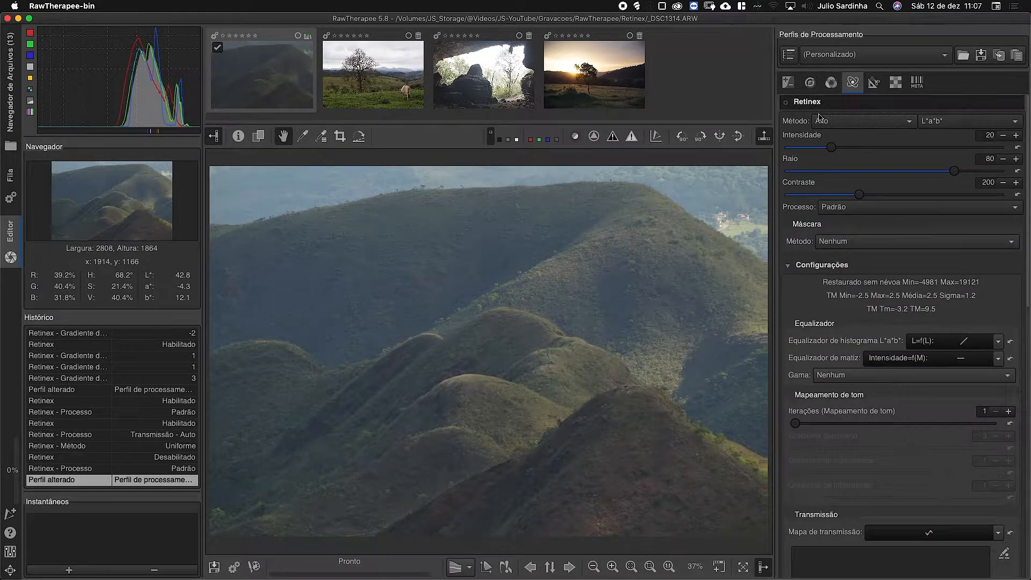
Enable Retinex and set its process to Transmissão - Auto.
left_click(785, 103)
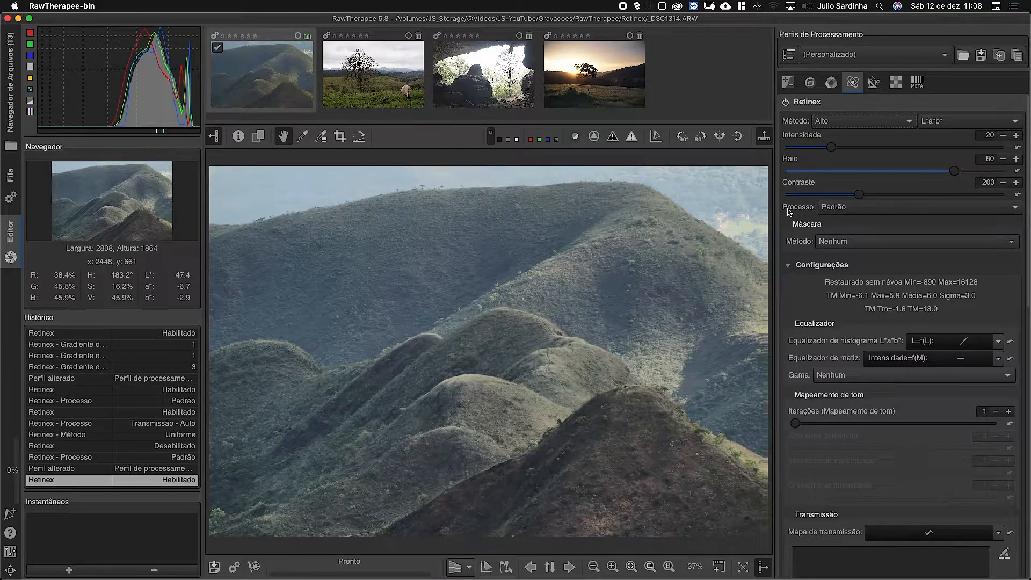
left_click(843, 206)
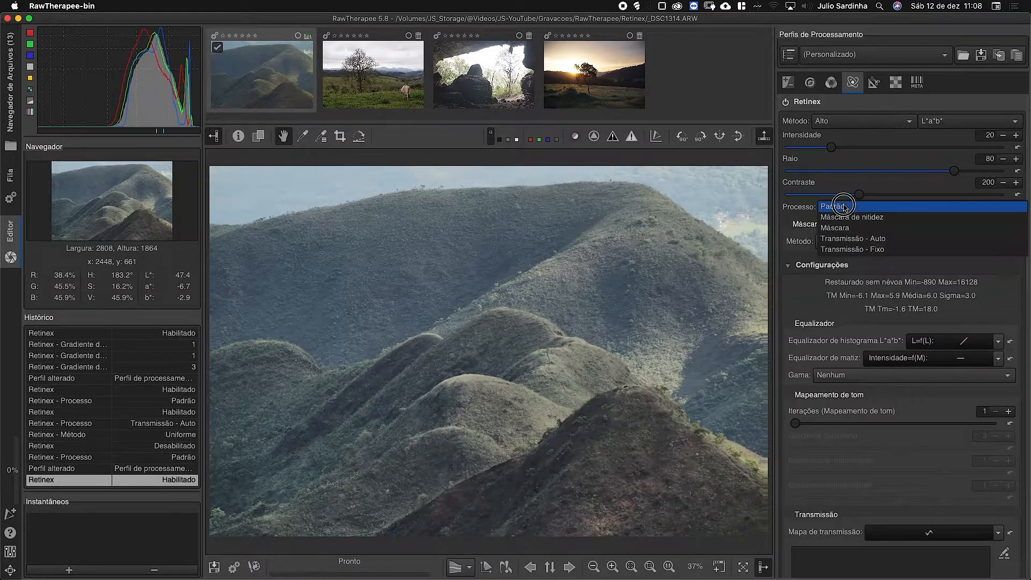
left_click(850, 240)
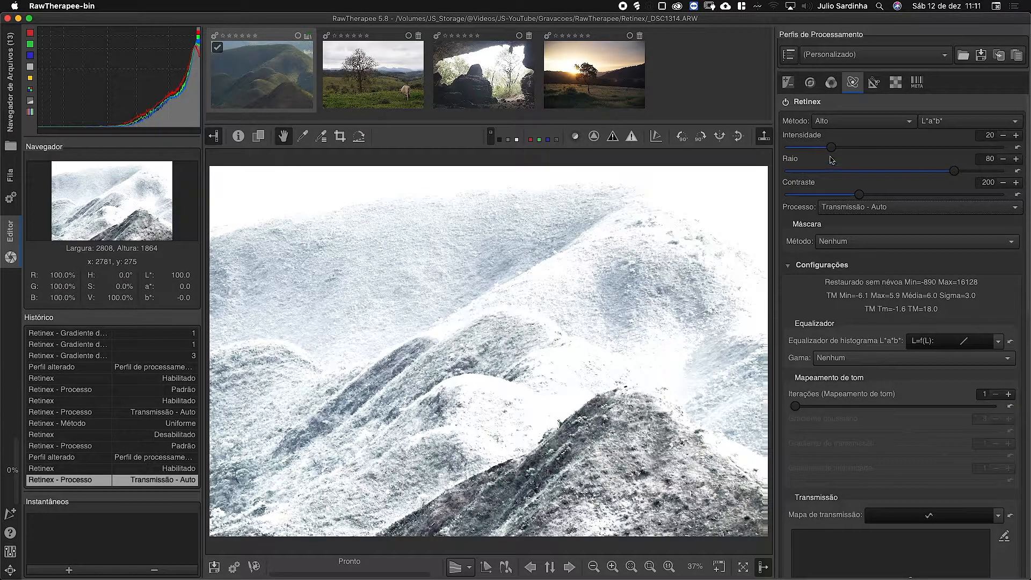
Try the Retinex methods Baixo and Uniforme on the transmission map.
left_click(850, 125)
left_click(827, 99)
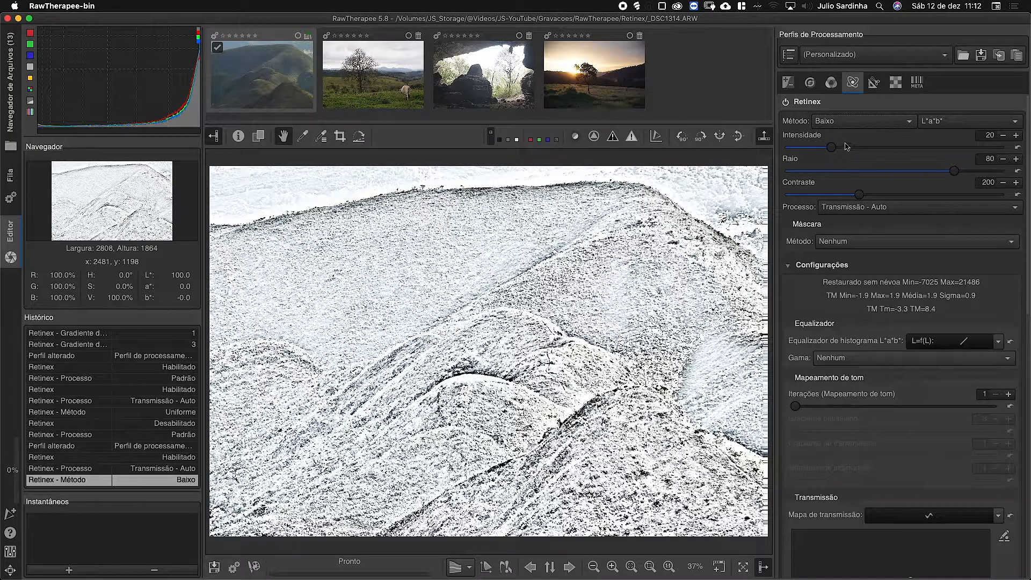
left_click(845, 124)
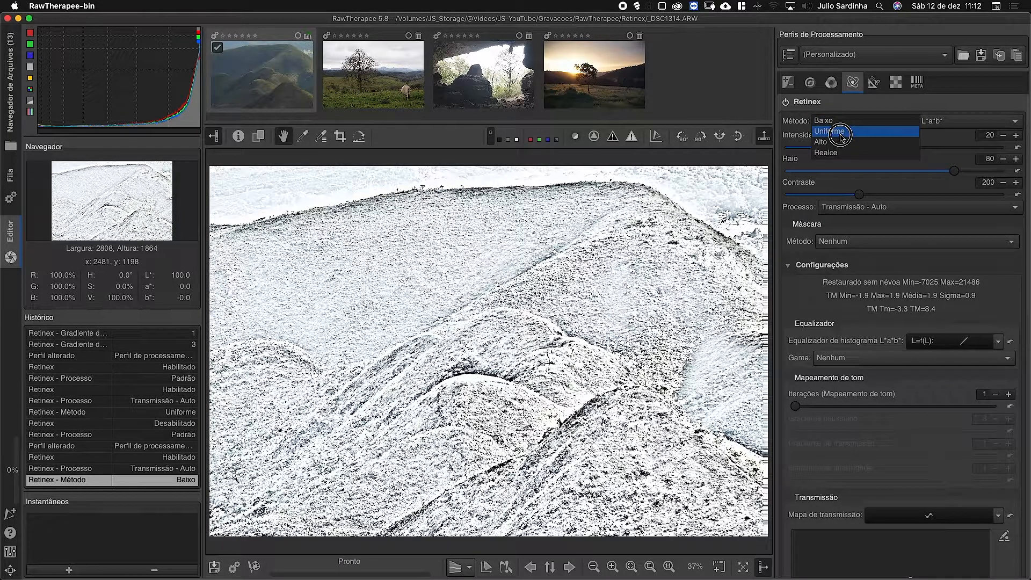
left_click(840, 136)
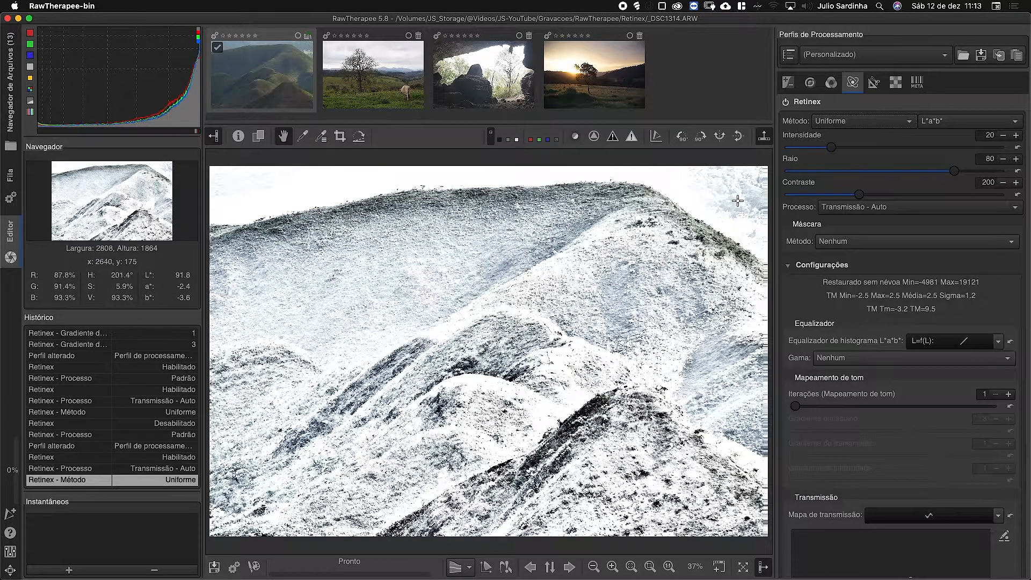
Set the Retinex process to Padrão and the method to Baixo.
left_click(862, 212)
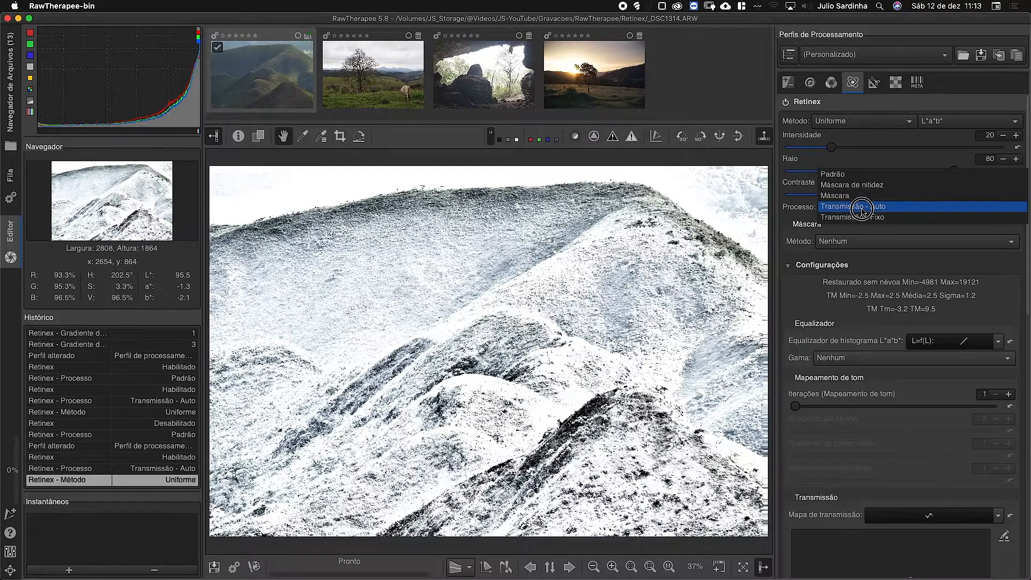
left_click(856, 175)
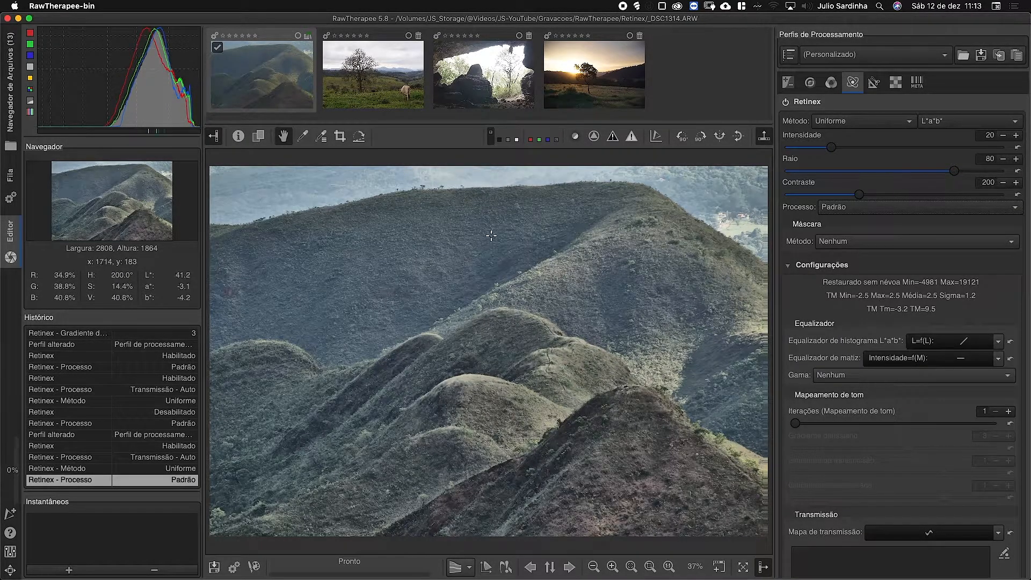
left_click(881, 120)
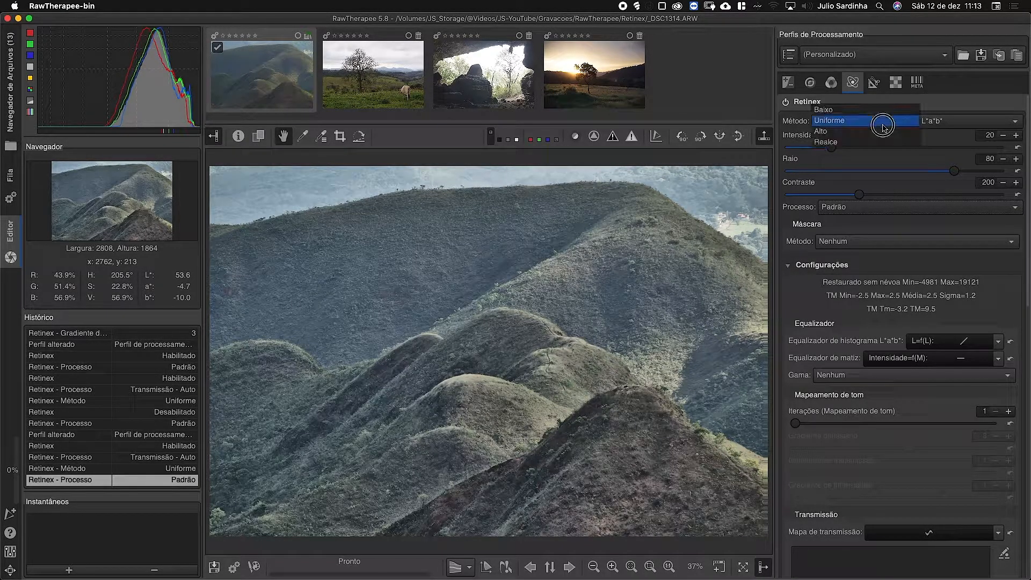
left_click(831, 111)
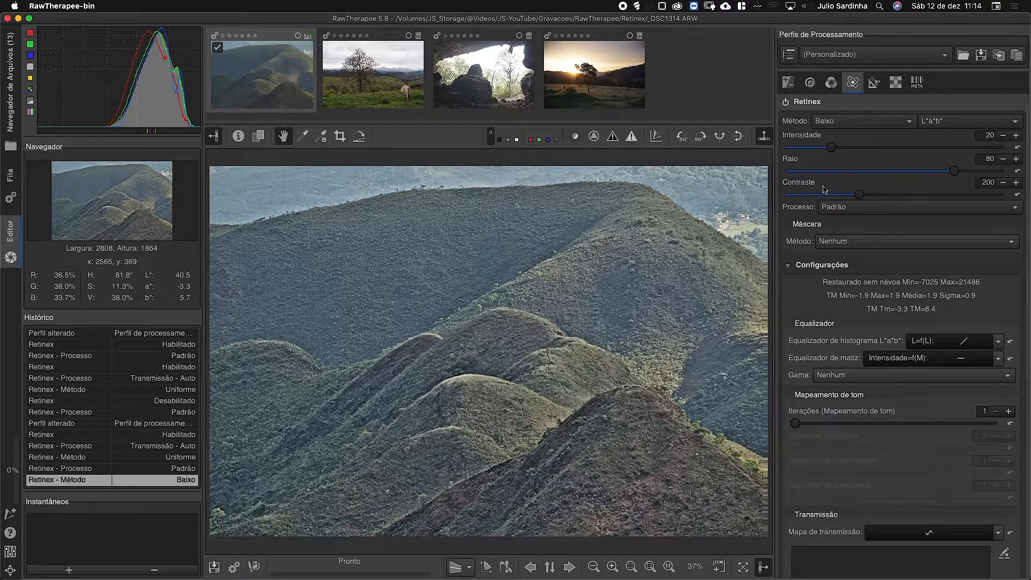
Preview the Baixo method's map with the Transmissão - Auto process, and return the process to Padrão.
left_click(838, 206)
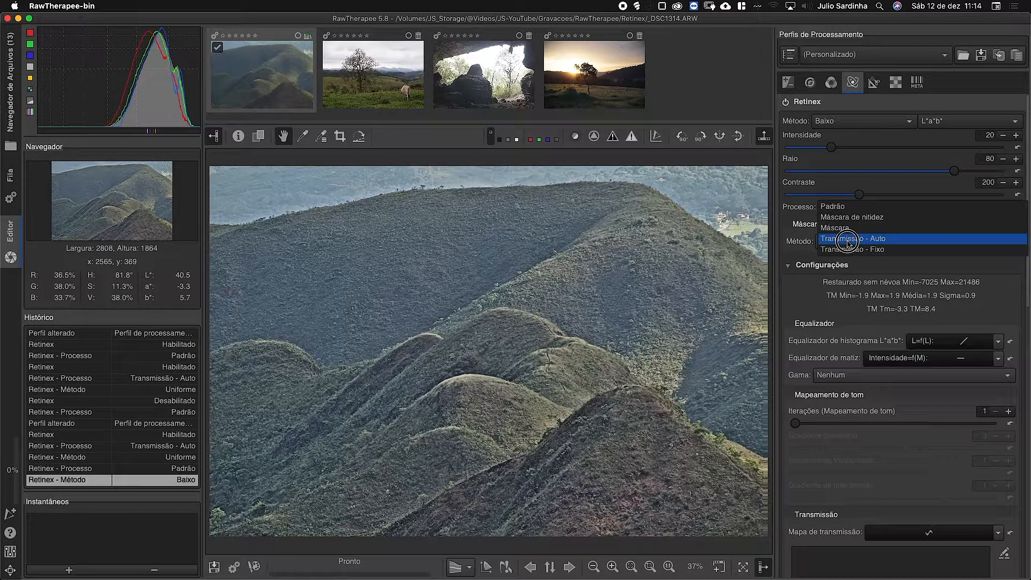
left_click(847, 240)
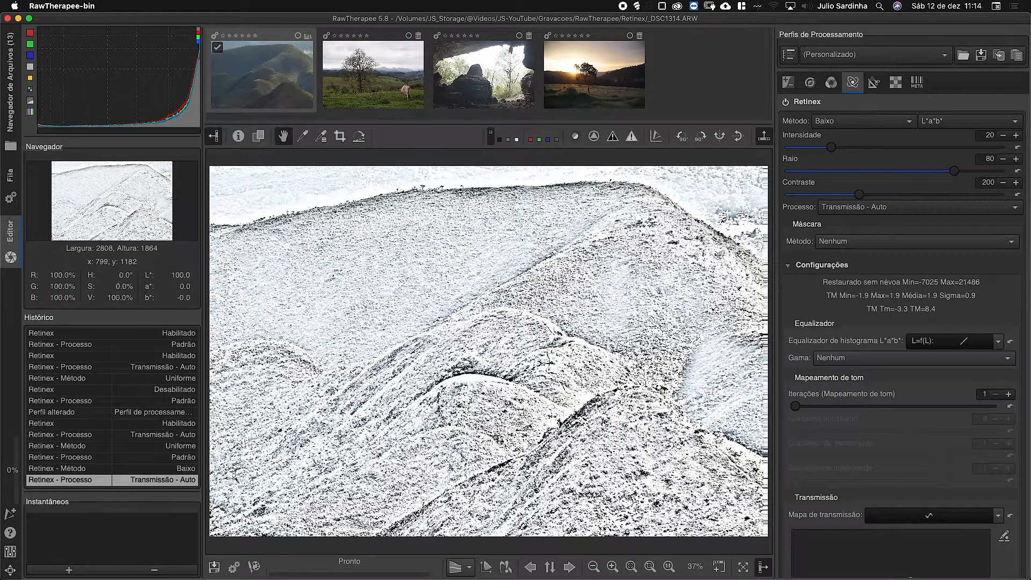
left_click(847, 208)
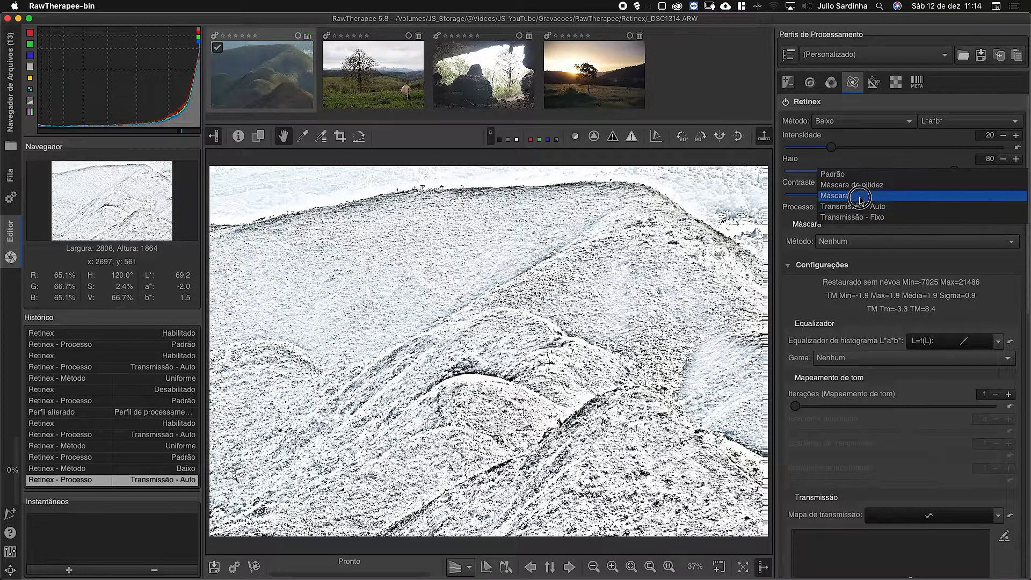
left_click(847, 175)
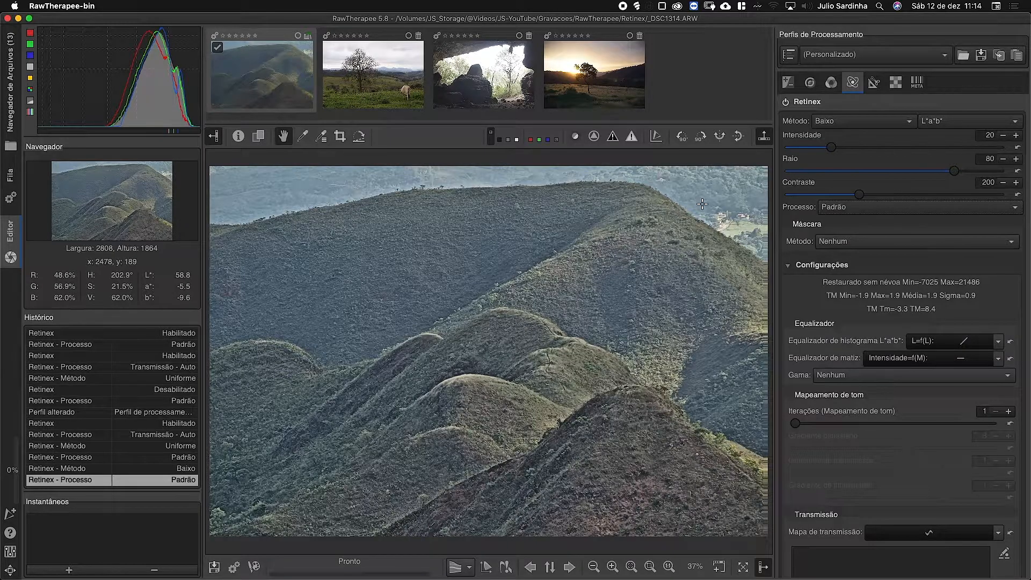
Test the Retinex Intensidade at 100, and set it to 9.
left_click(828, 148)
left_click_drag(828, 149, 1002, 149)
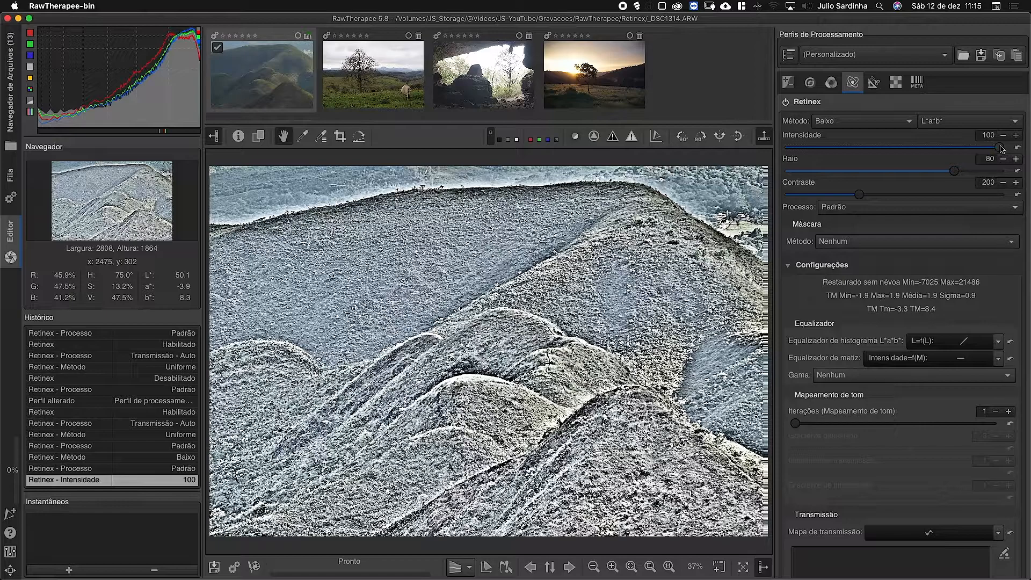
left_click(1001, 149)
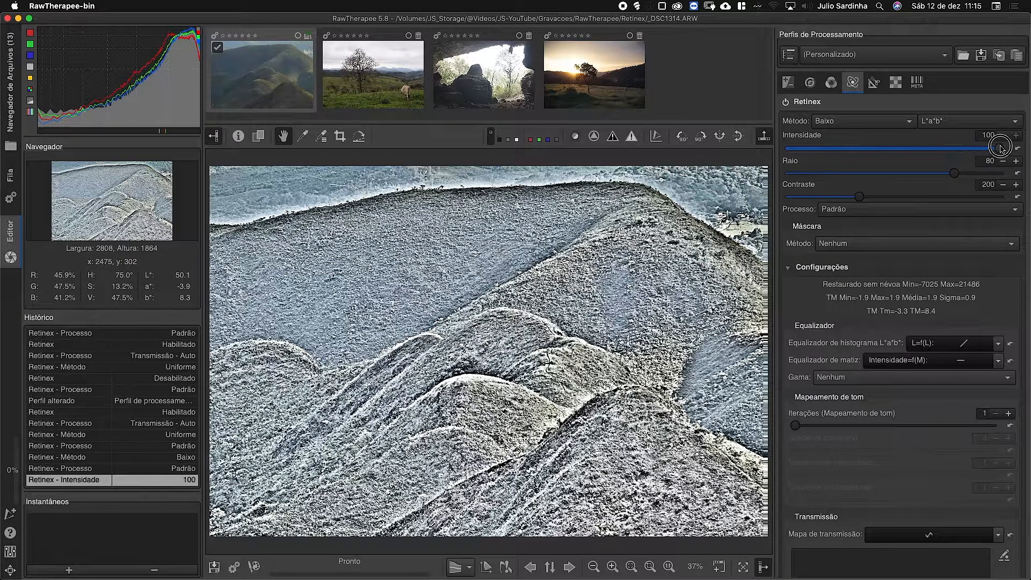
left_click_drag(1001, 148, 803, 149)
left_click_drag(948, 149, 810, 151)
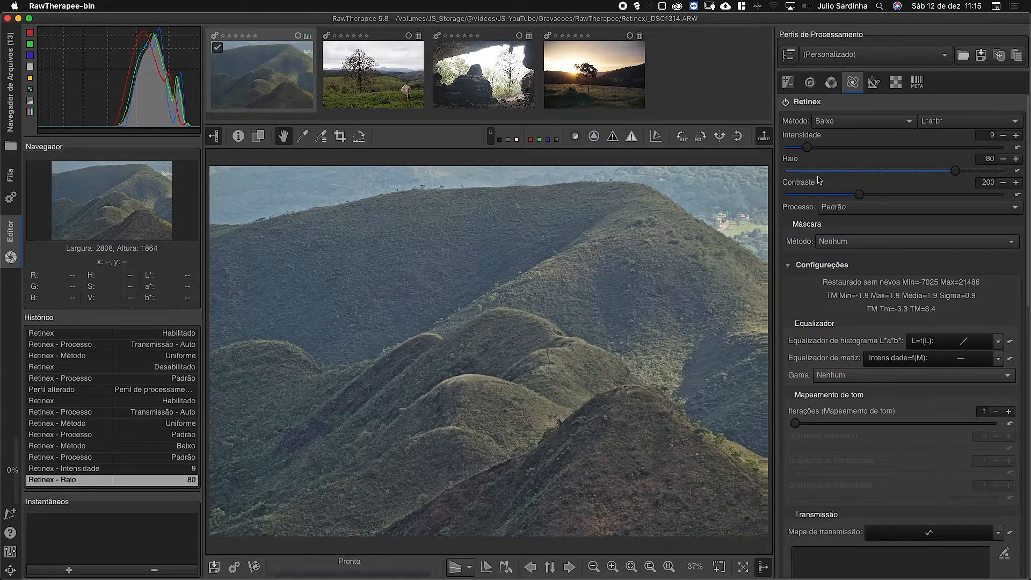
Test the Retinex Raio at 6 and 100, and set it to 72.
left_click_drag(951, 171, 748, 173)
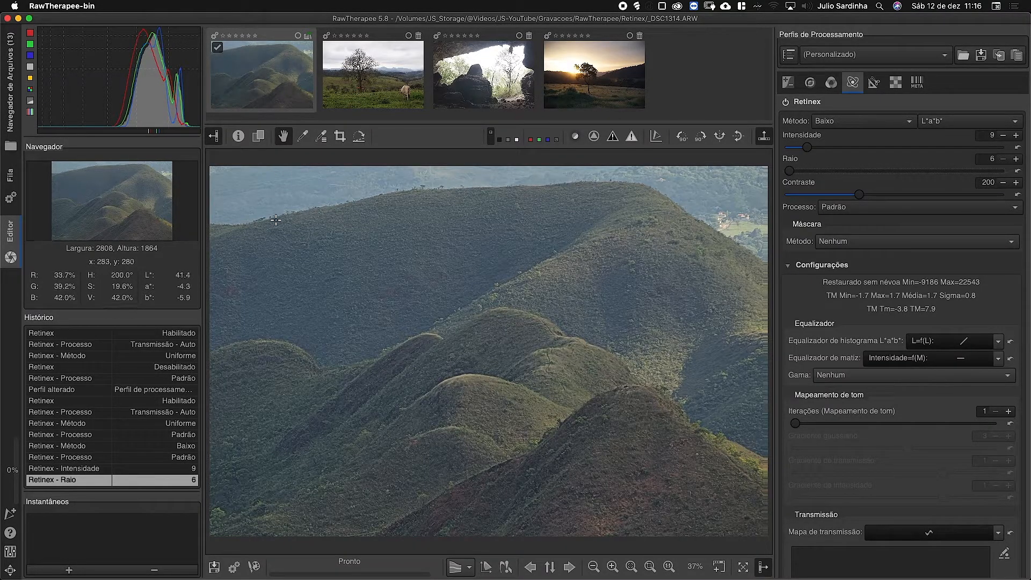
left_click_drag(788, 170, 1020, 170)
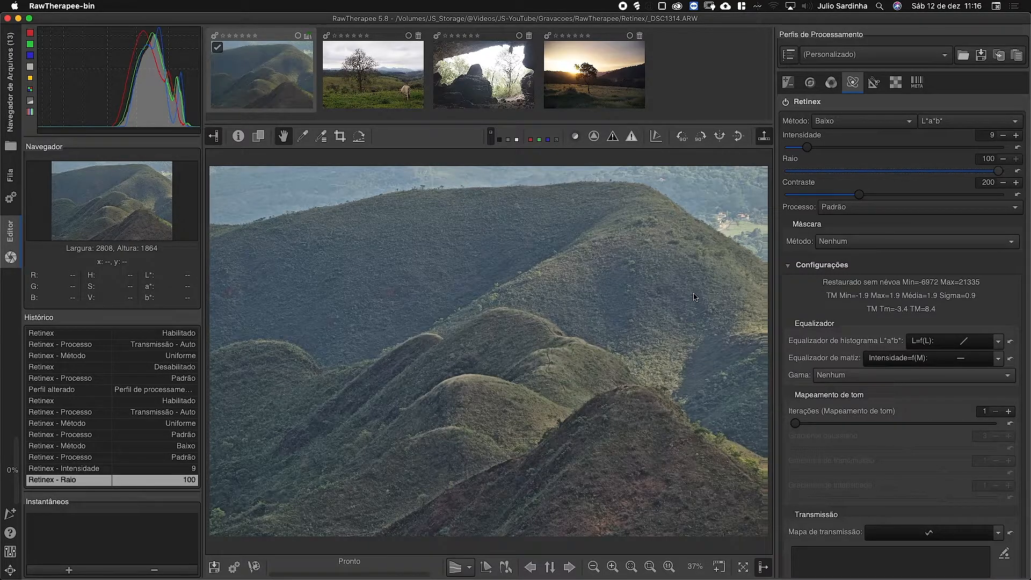
left_click_drag(996, 173, 937, 171)
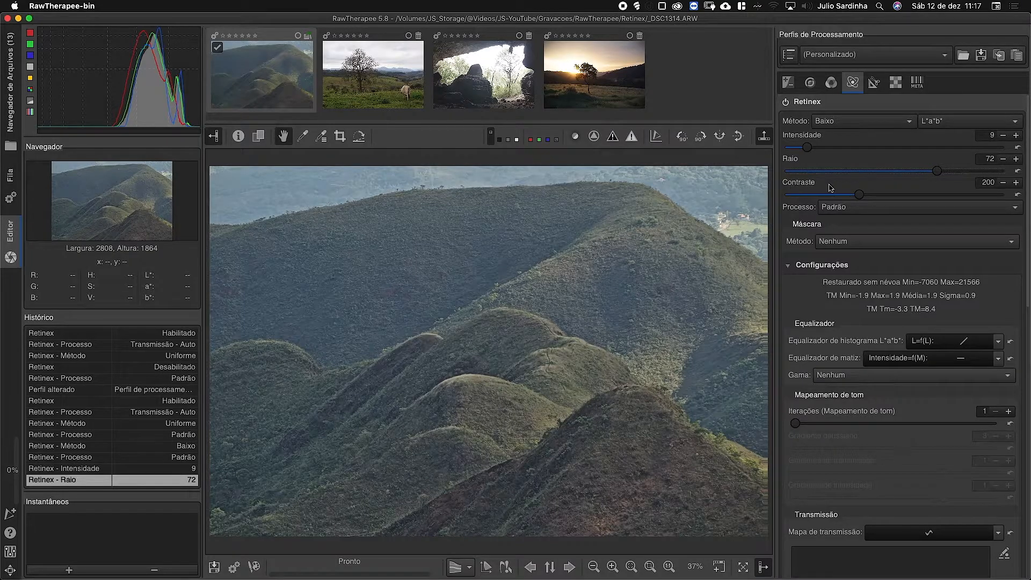
Test the Retinex Contraste at 57, and set it to 222.
left_click_drag(862, 200, 794, 199)
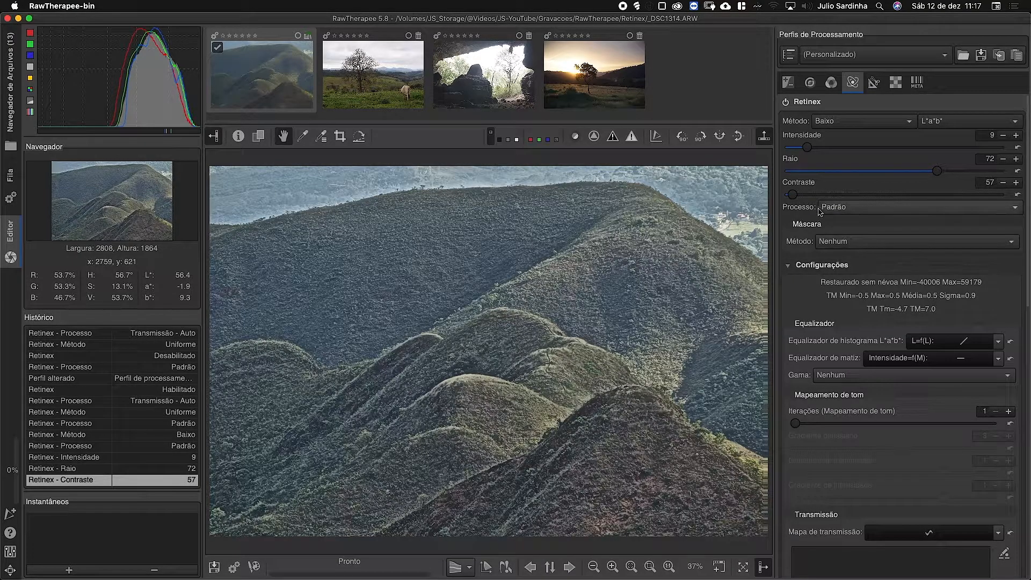
left_click(794, 196)
left_click_drag(794, 197, 894, 196)
left_click_drag(895, 197, 870, 195)
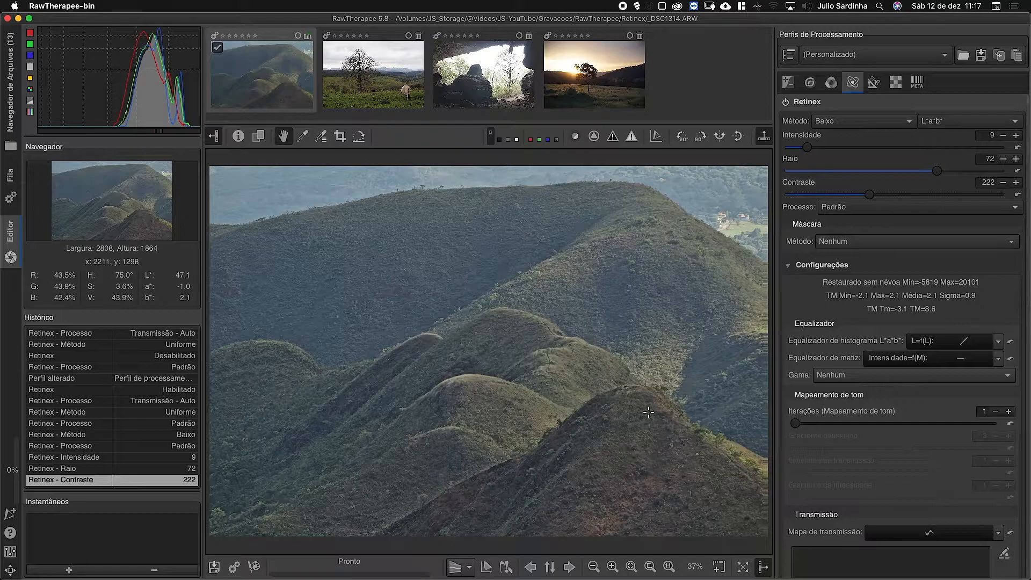
Turn Retinex off and on again to compare the photo without and with the effect.
left_click(786, 102)
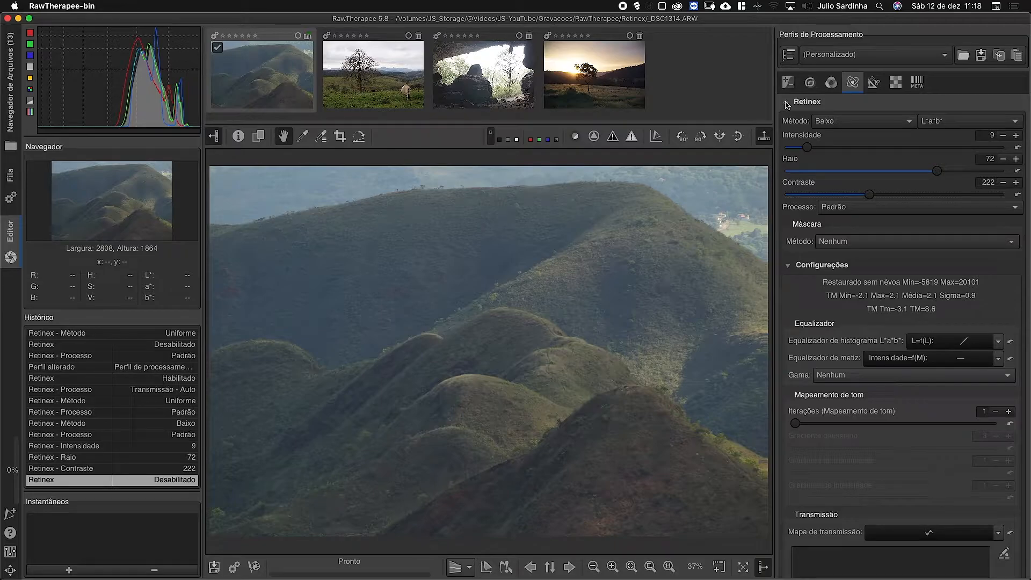
left_click(785, 102)
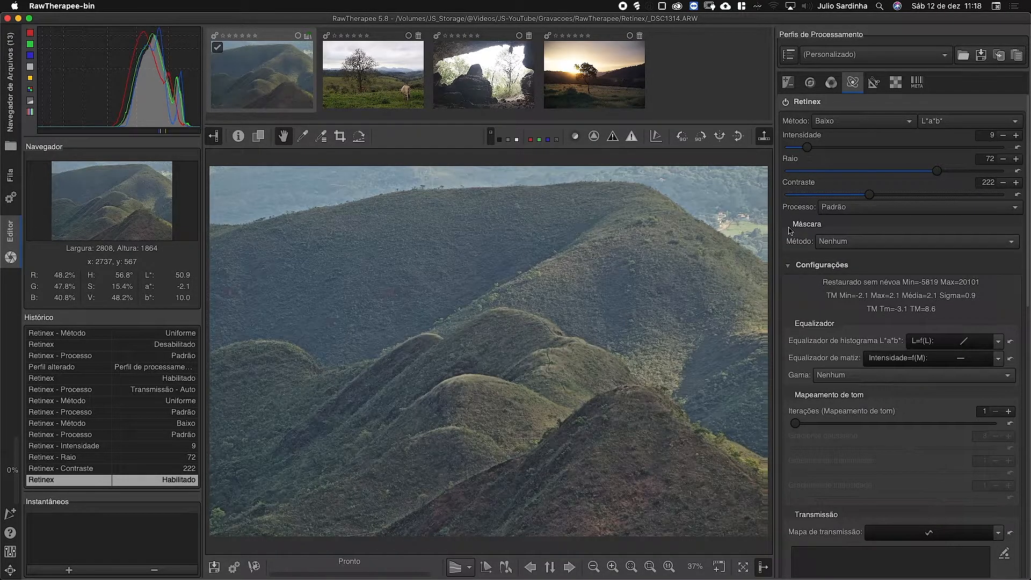
Set the tone mapping Iterações to 5 in the Retinex Configurações.
left_click(814, 266)
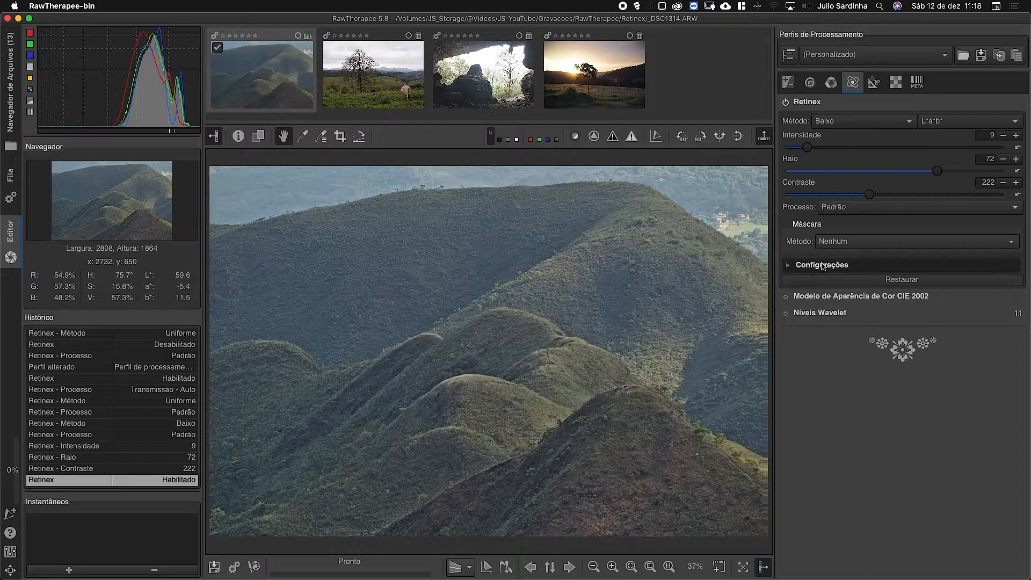
left_click(793, 267)
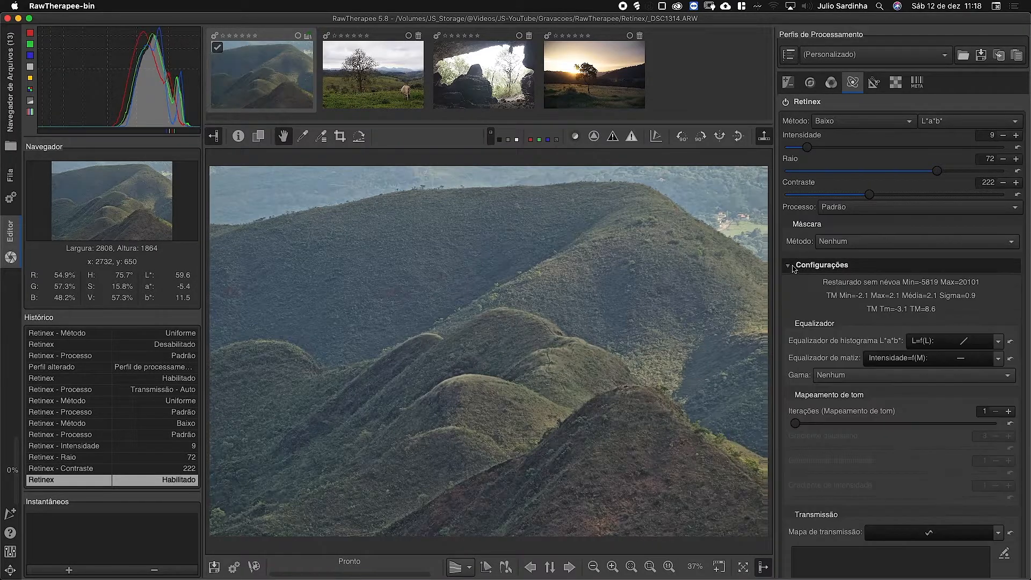
scroll(840, 344, "down", 5)
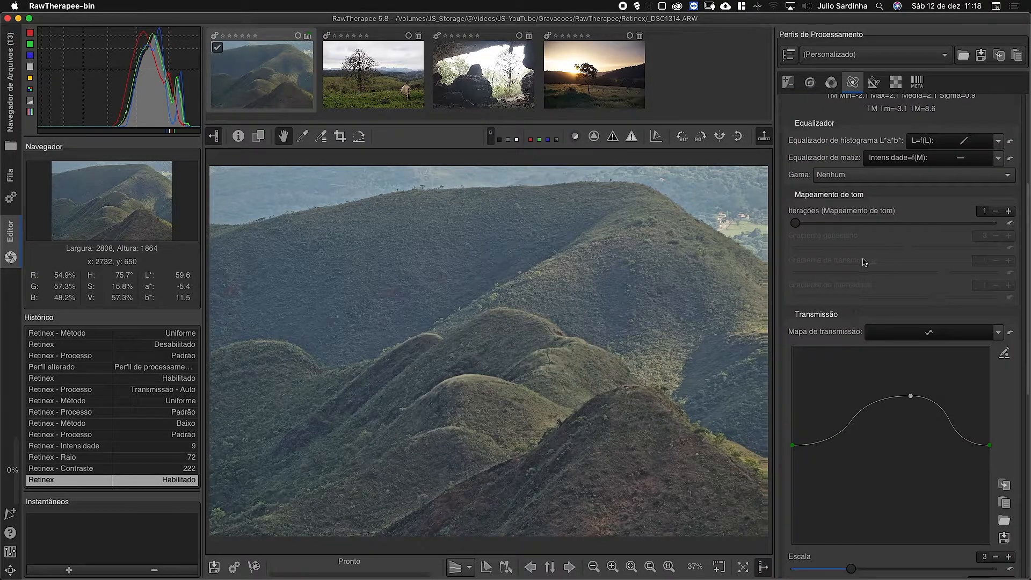
scroll(861, 261, "up", 5)
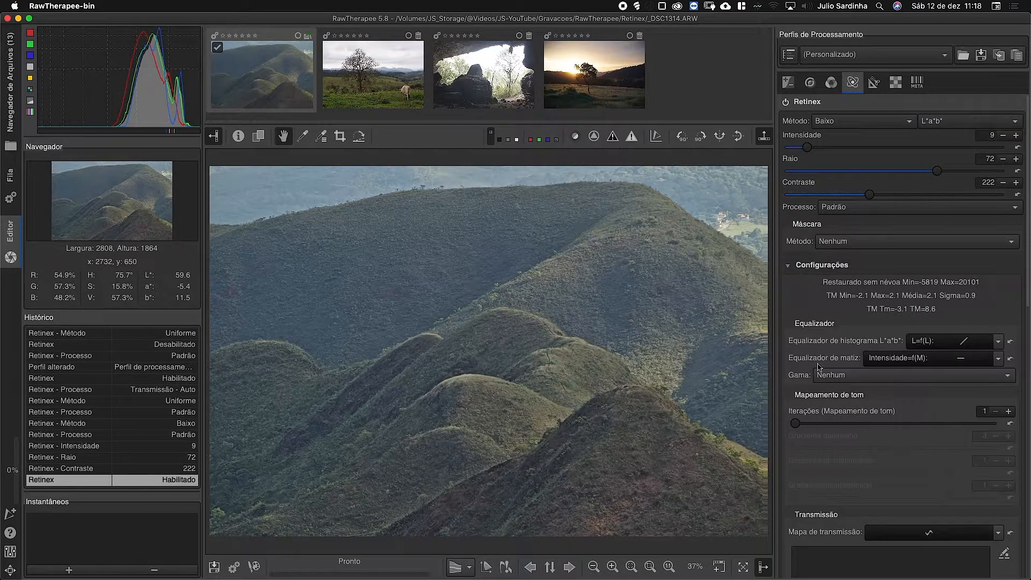
scroll(837, 269, "down", 4)
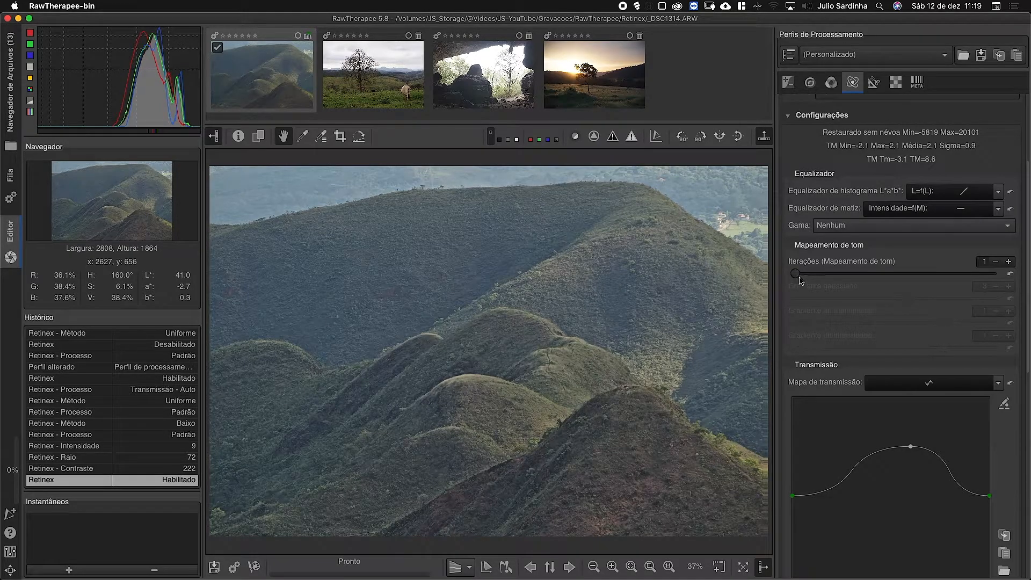
left_click_drag(796, 274, 1015, 283)
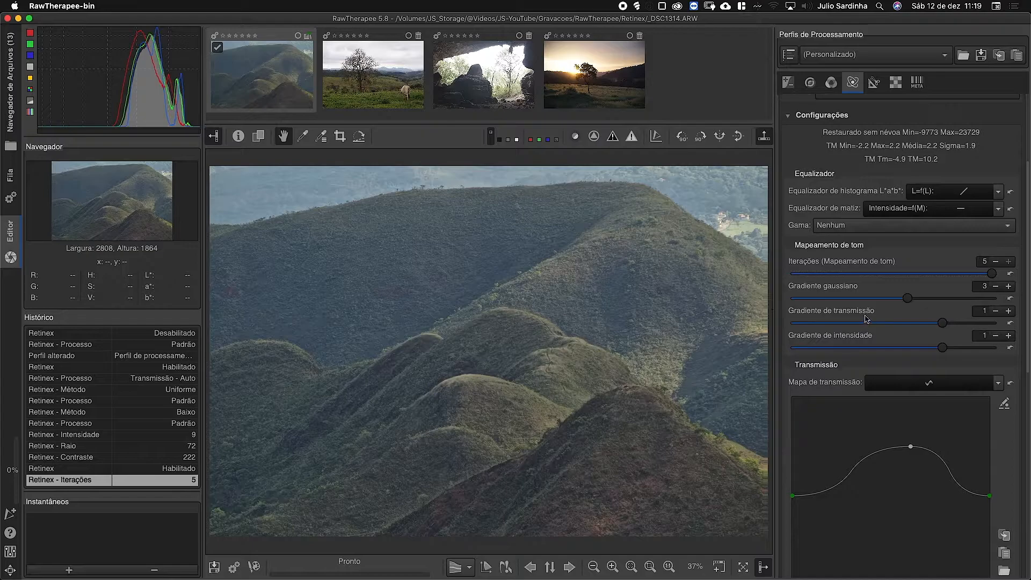
Test the tone mapping Gradiente de transmissão at -2, and set it to 2.
scroll(833, 131, "up", 5)
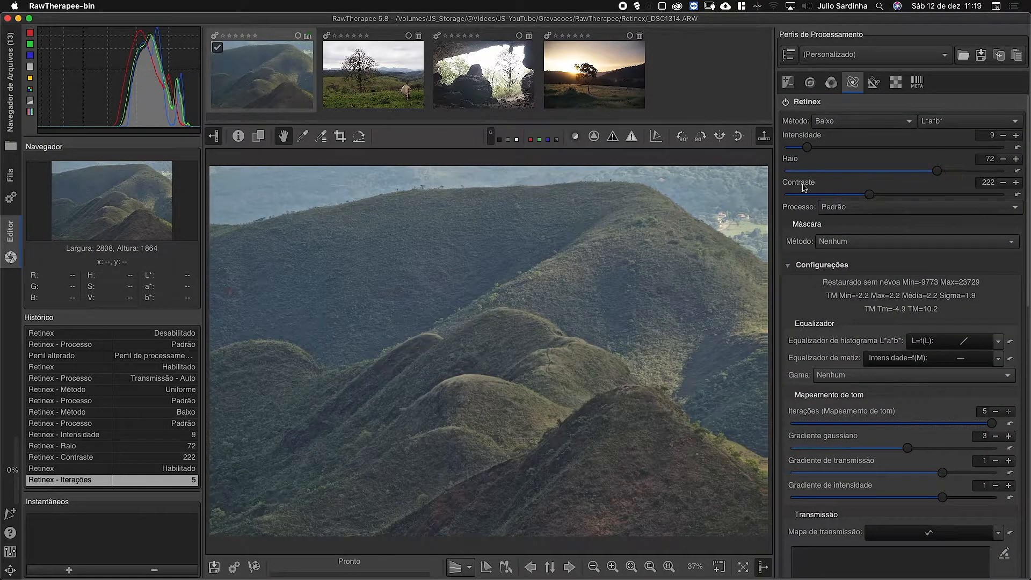
scroll(855, 345, "down", 5)
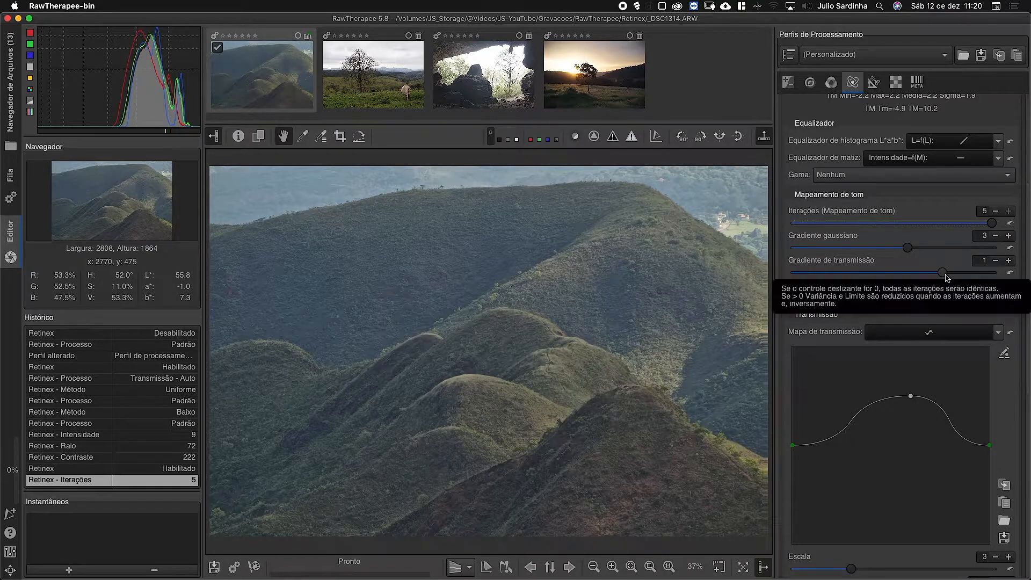
left_click_drag(942, 272, 751, 275)
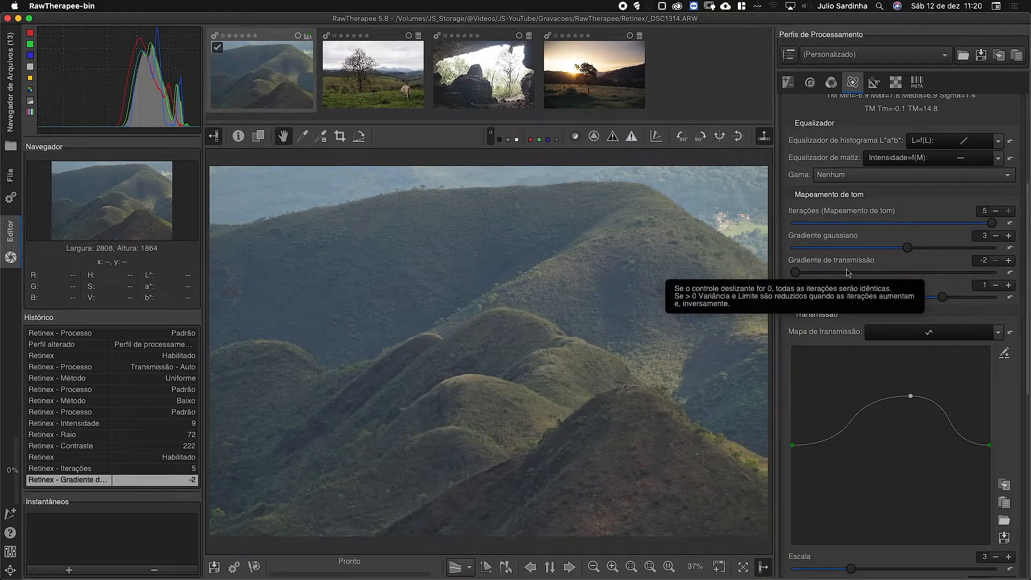
left_click_drag(795, 274, 999, 274)
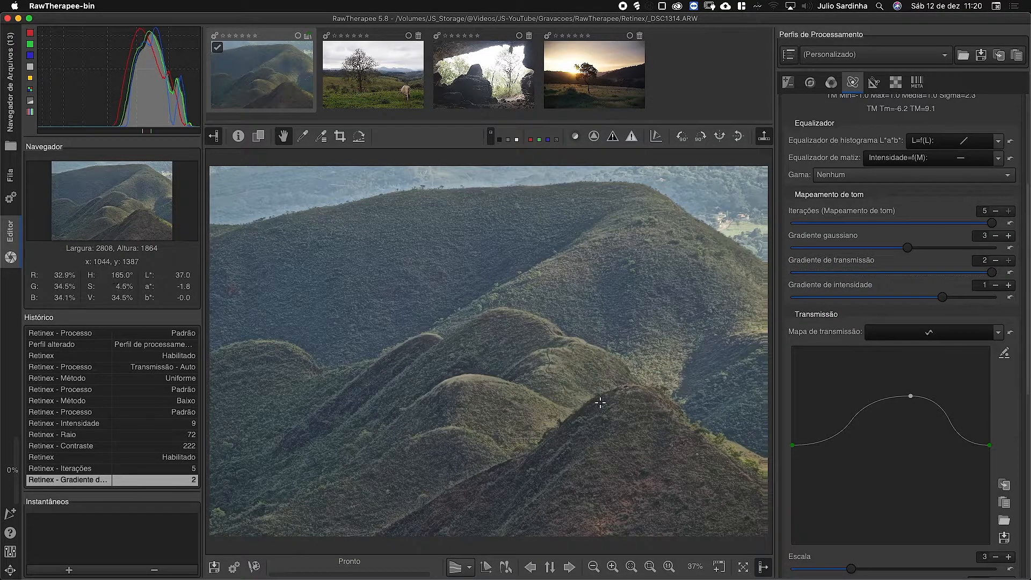
scroll(843, 159, "up", 5)
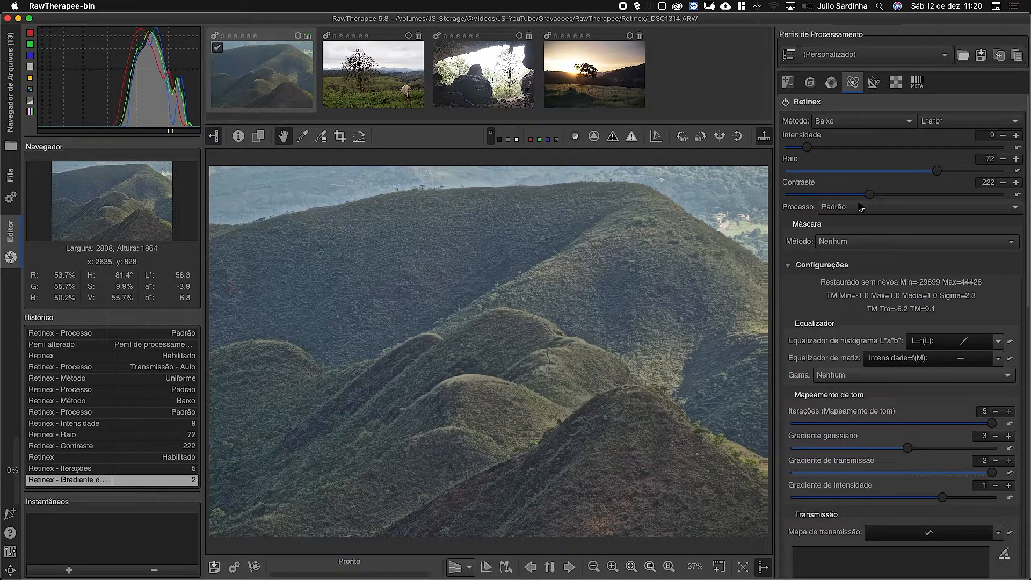
Test the tone mapping Gradiente de transmissão at -2 and 0, and set it to 1.
scroll(619, 310, "up", 1)
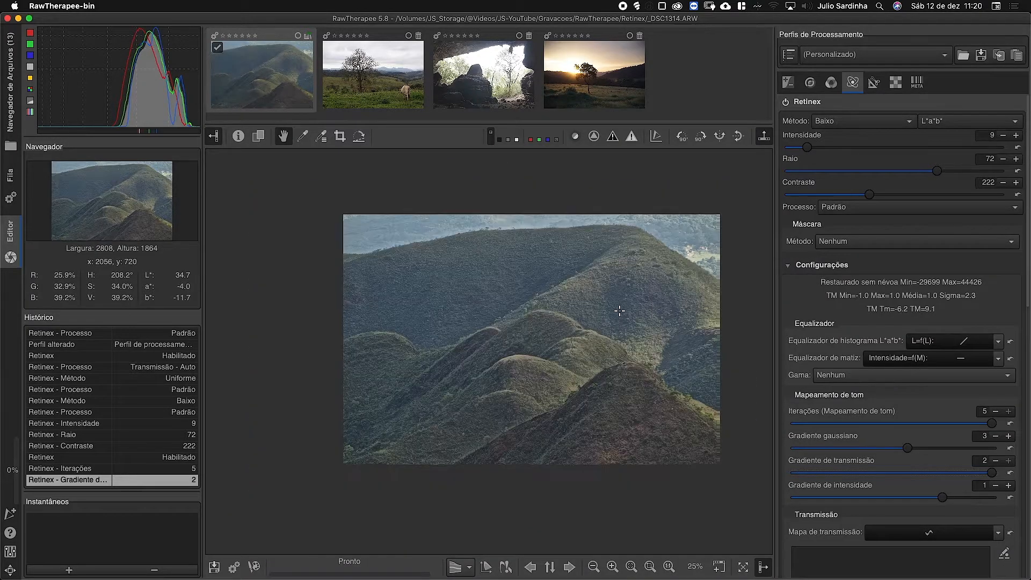
scroll(619, 311, "down", 1)
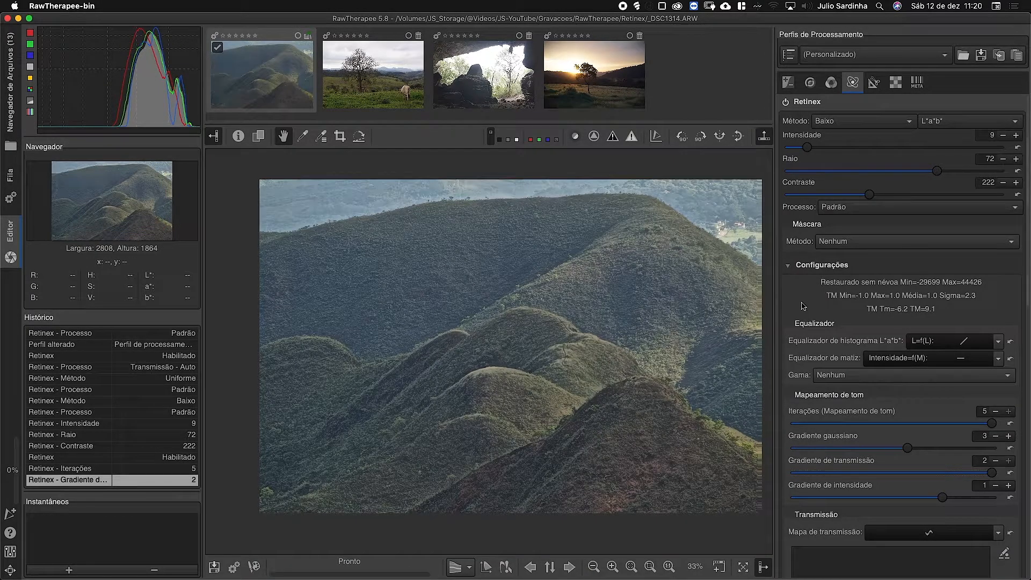
left_click(631, 567)
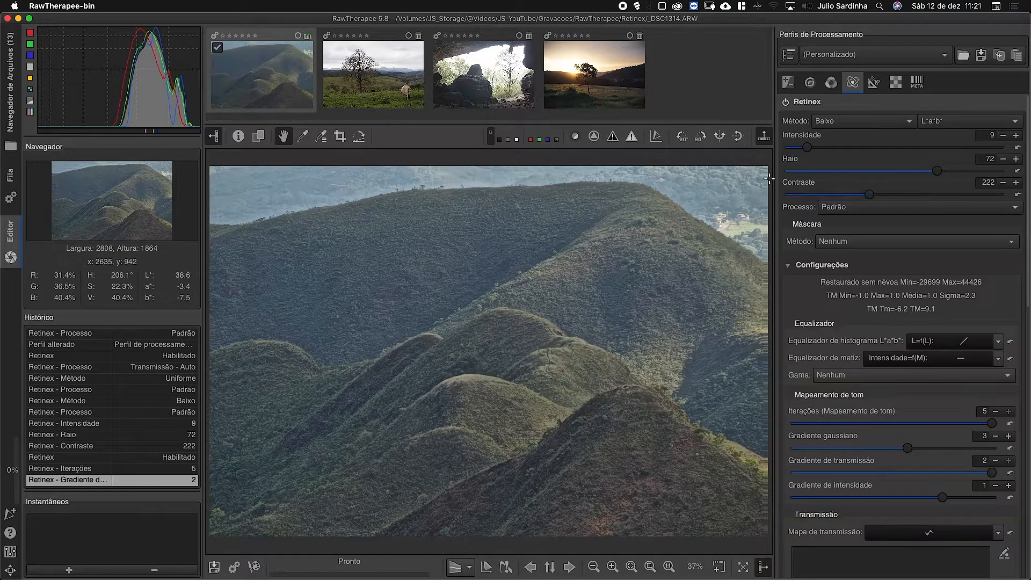
scroll(876, 334, "down", 5)
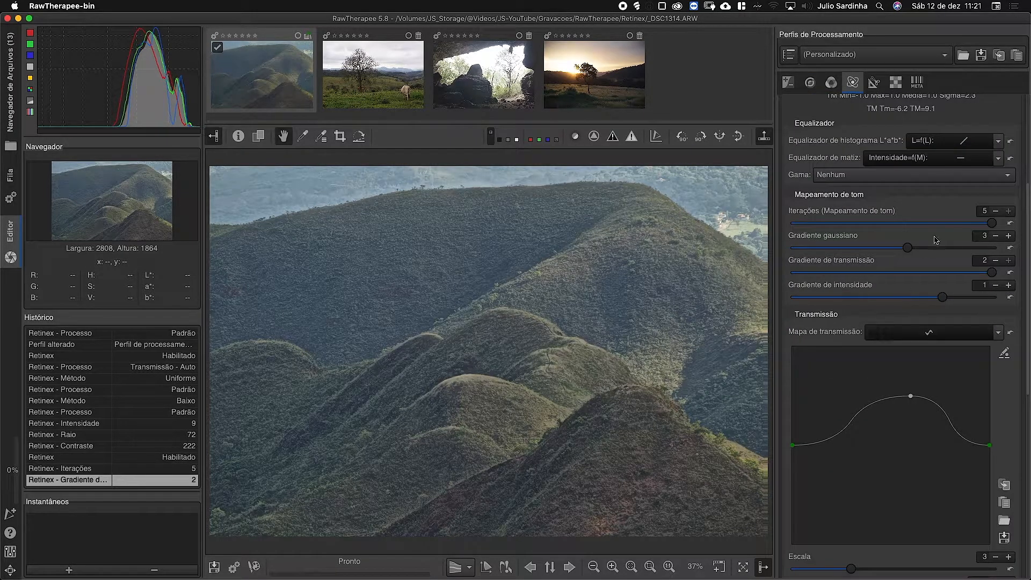
left_click_drag(991, 272, 743, 277)
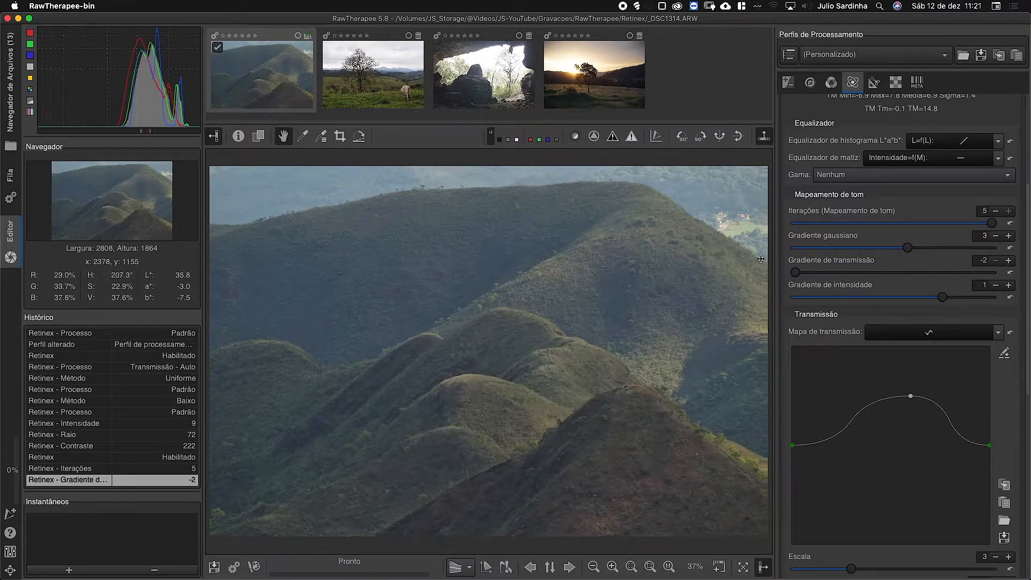
left_click_drag(798, 276, 900, 276)
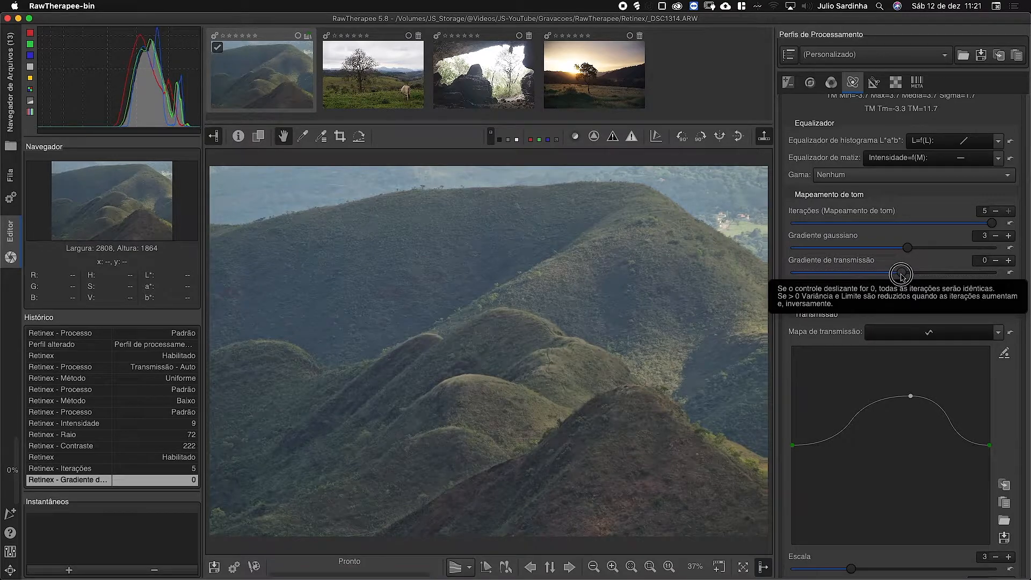
scroll(899, 273, "up", 1)
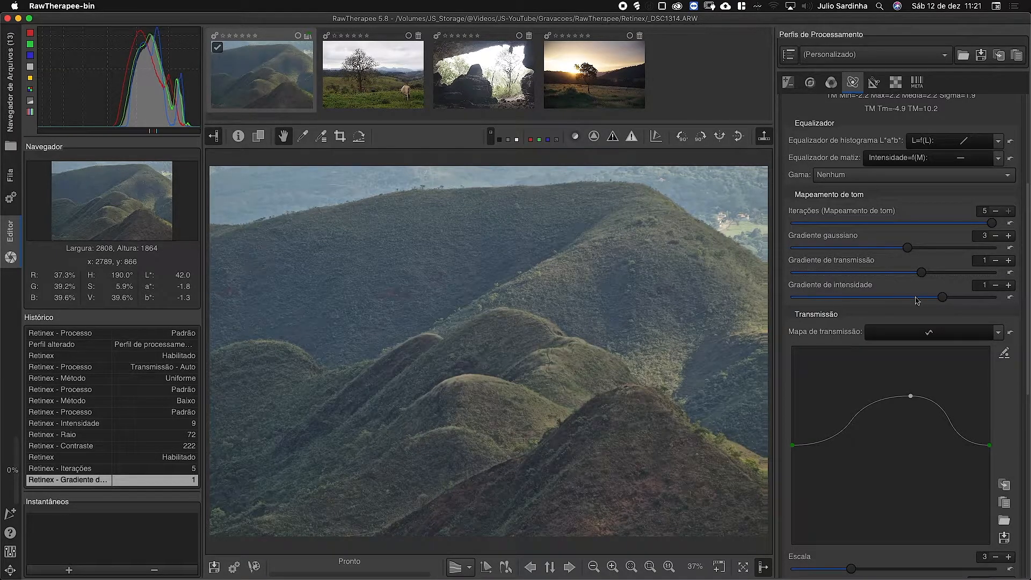
Test the tone mapping Gradiente de intensidade at -2 and 2, and set it to 1.
scroll(849, 275, "up", 5)
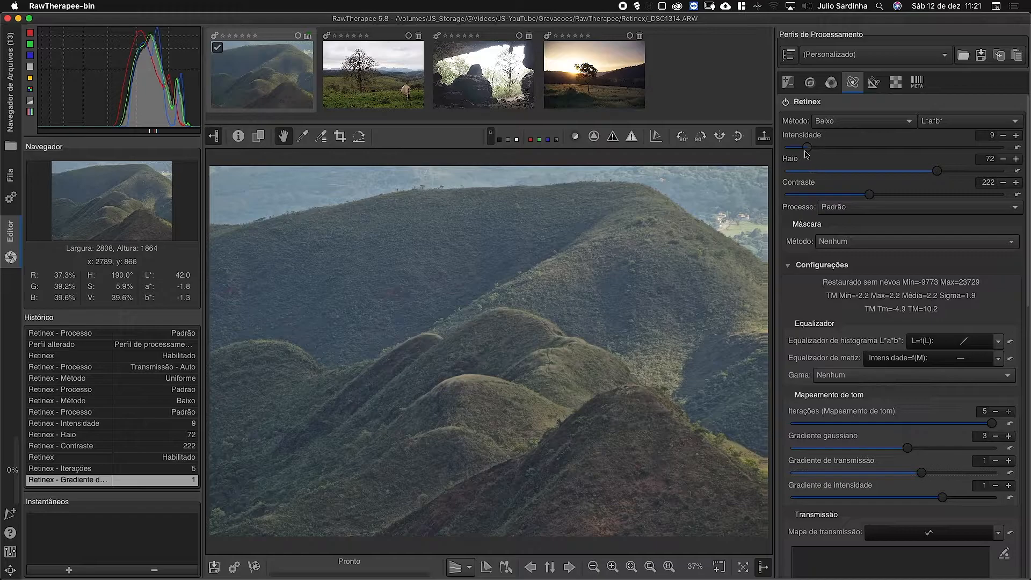
scroll(840, 405, "down", 6)
left_click(911, 246)
left_click_drag(911, 246, 747, 246)
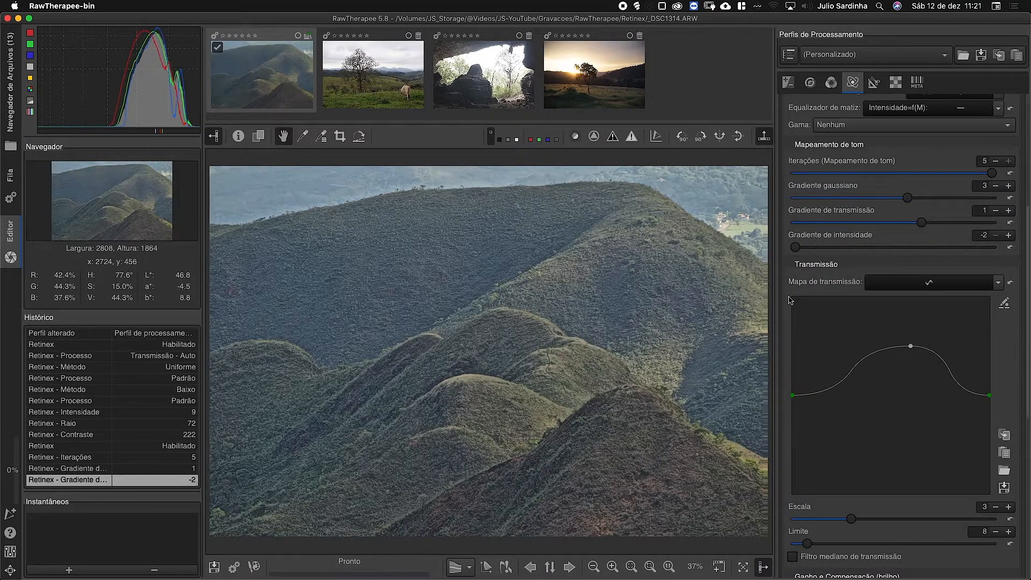
left_click_drag(800, 248, 993, 258)
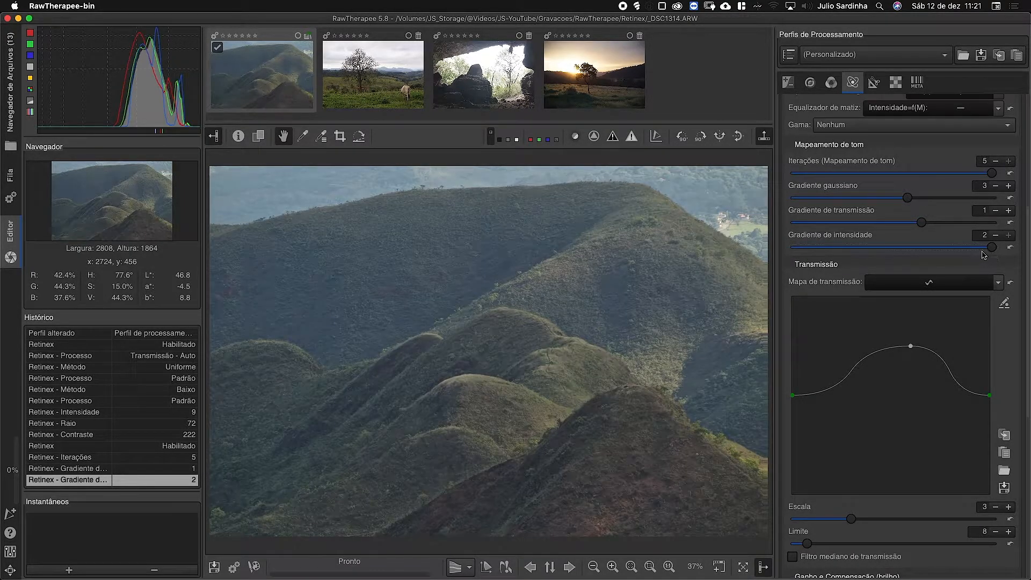
left_click_drag(991, 247, 933, 251)
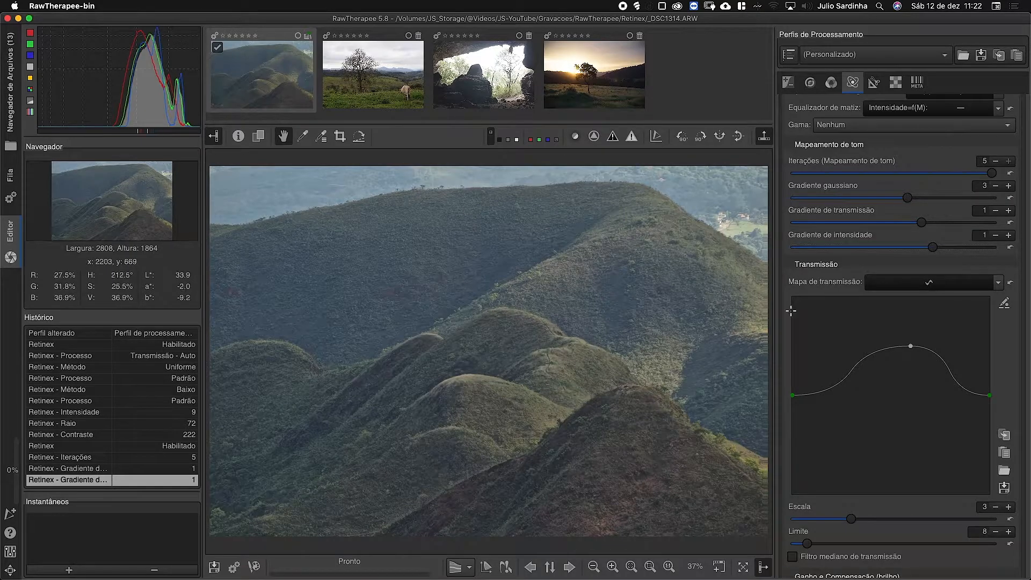
Enable L*a*b* Ajustes and set Cromaticidade to 44, Contraste to 16 and Claridade to -25.
scroll(907, 402, "down", 6)
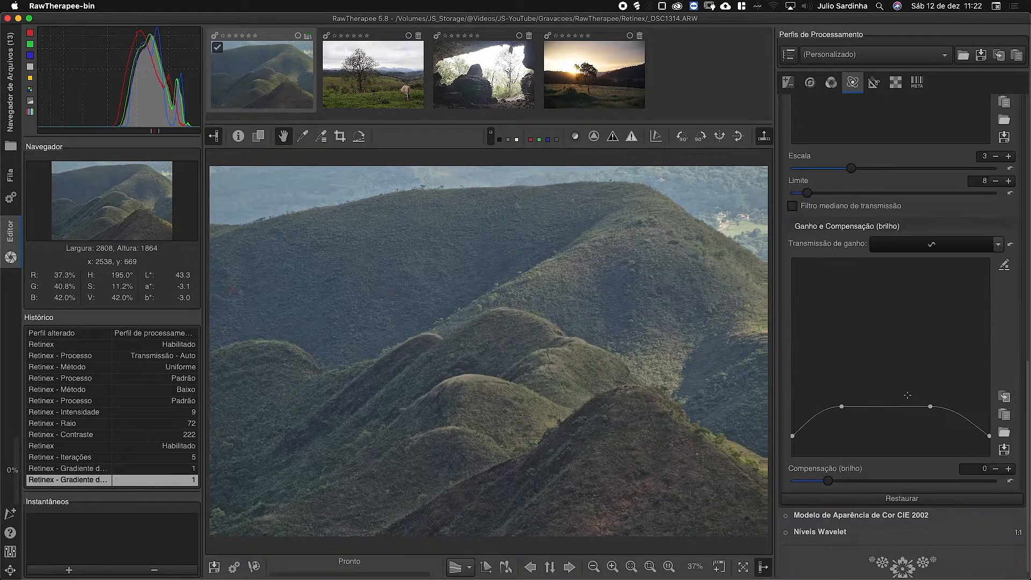
scroll(908, 392, "up", 7)
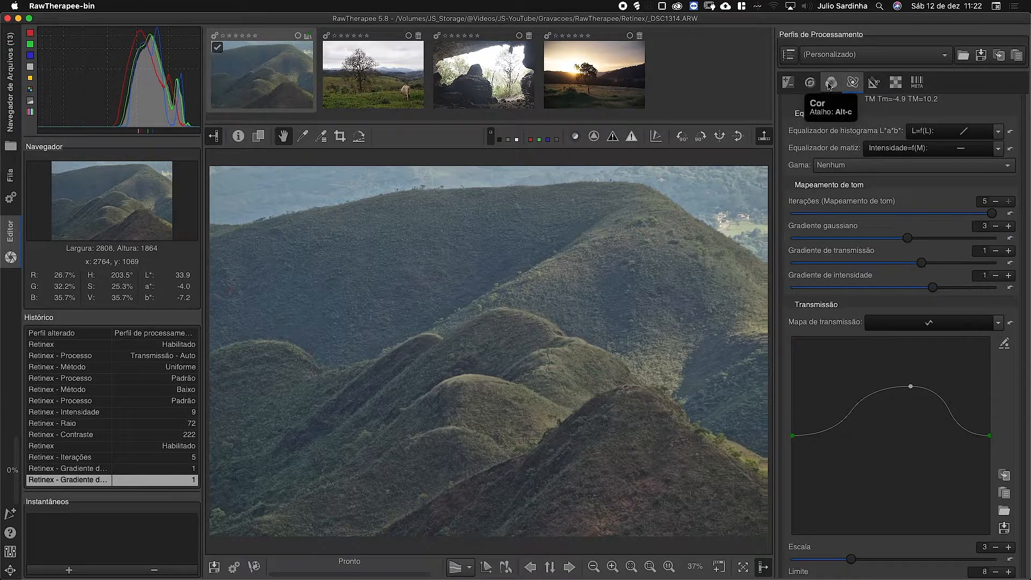
left_click(788, 83)
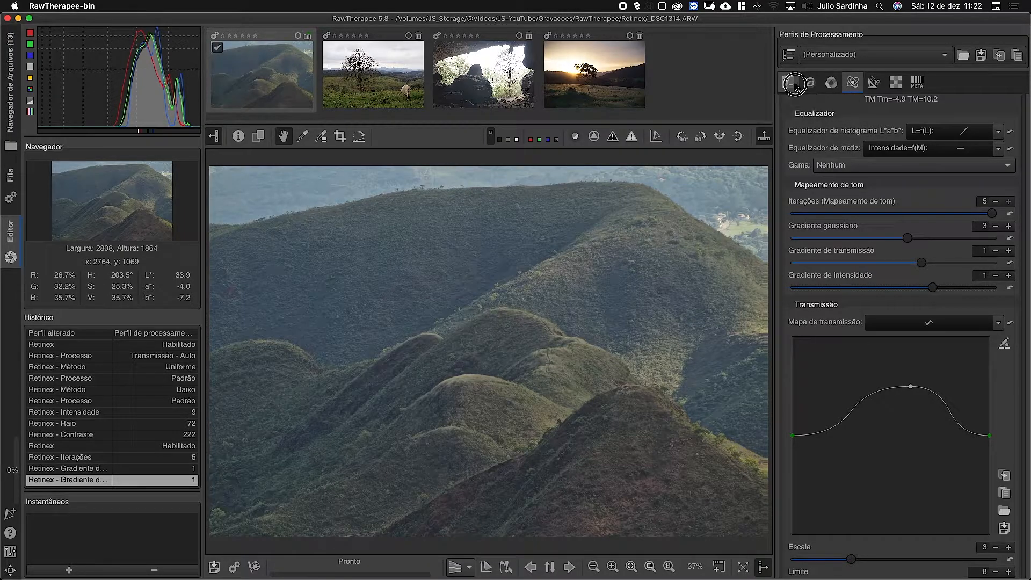
left_click(831, 203)
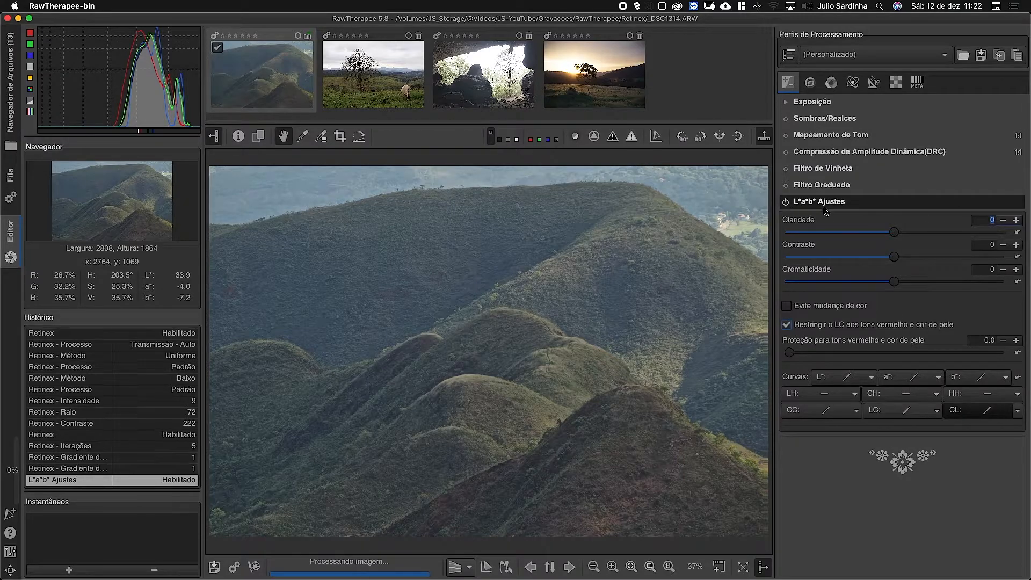
left_click_drag(893, 281, 948, 282)
left_click_drag(905, 261, 917, 266)
left_click_drag(894, 232, 859, 234)
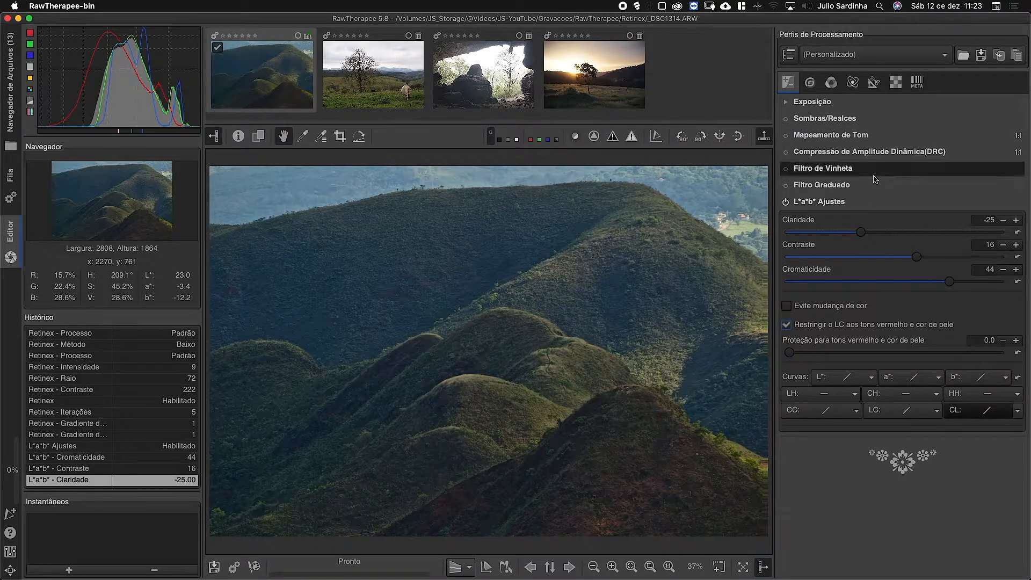
Compare the mountain photo with Retinex off and on again, and examine the hillside detail up close.
left_click(853, 82)
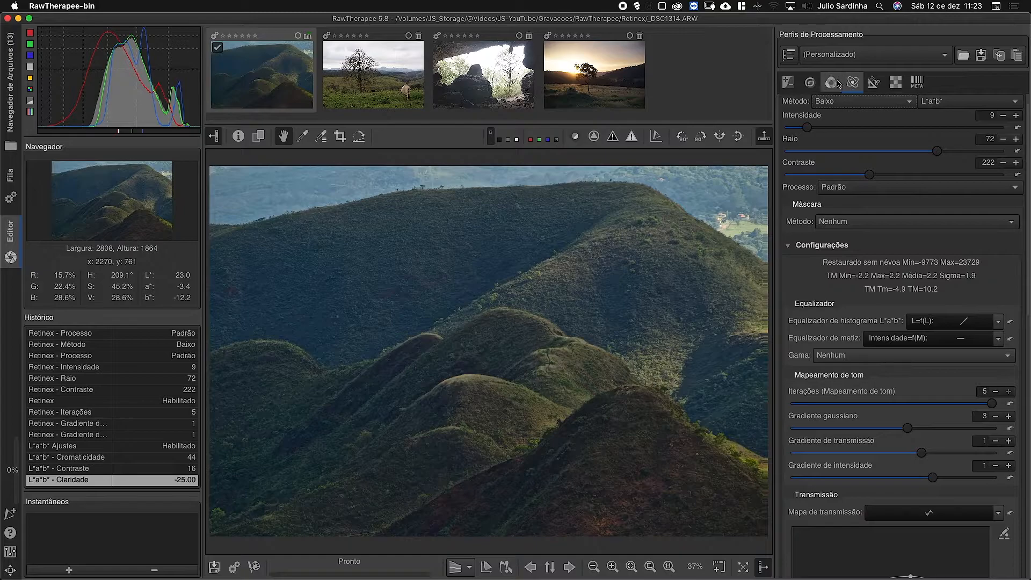
scroll(783, 97, "up", 1)
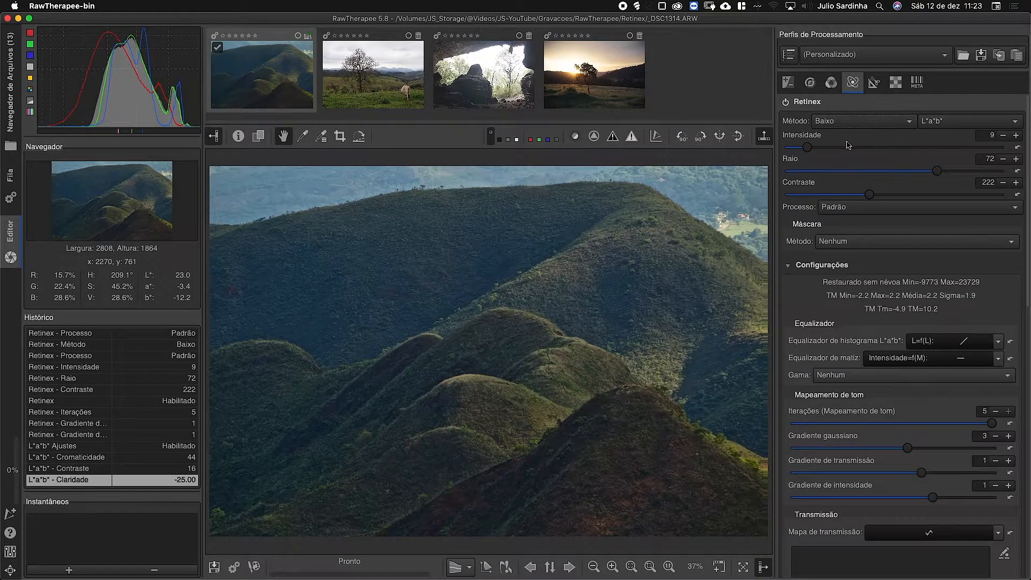
left_click(786, 102)
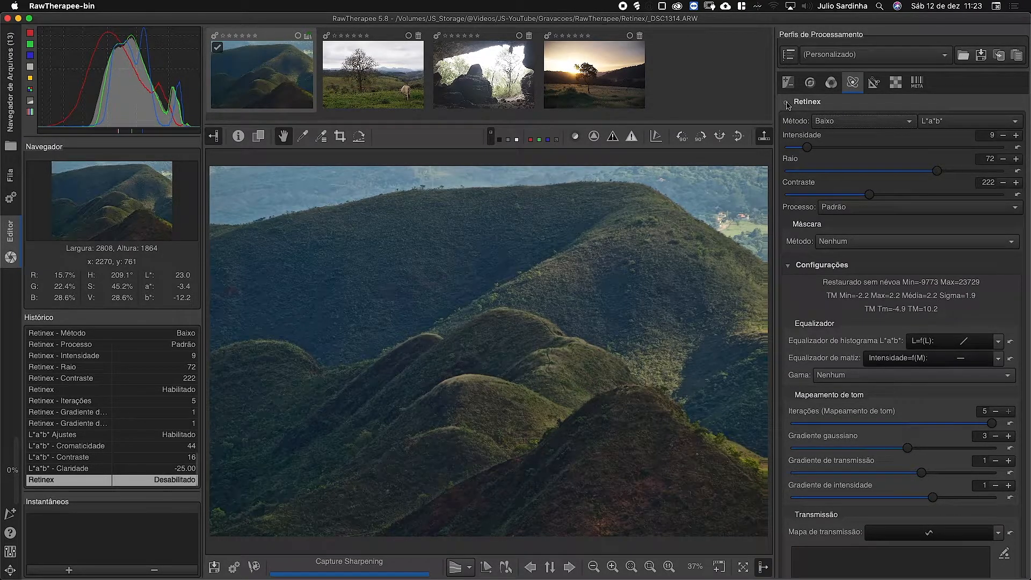
left_click(786, 102)
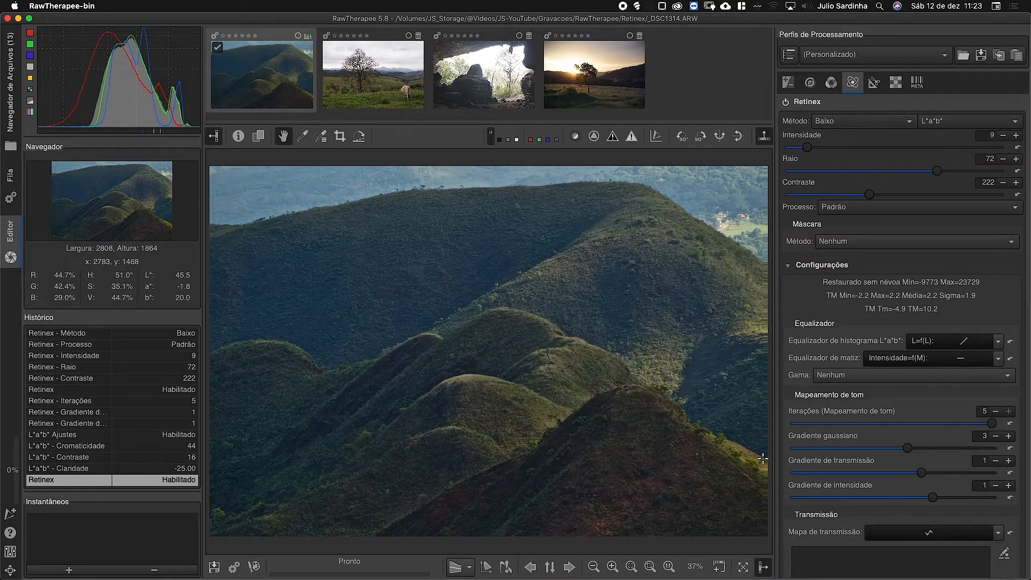
left_click(612, 567)
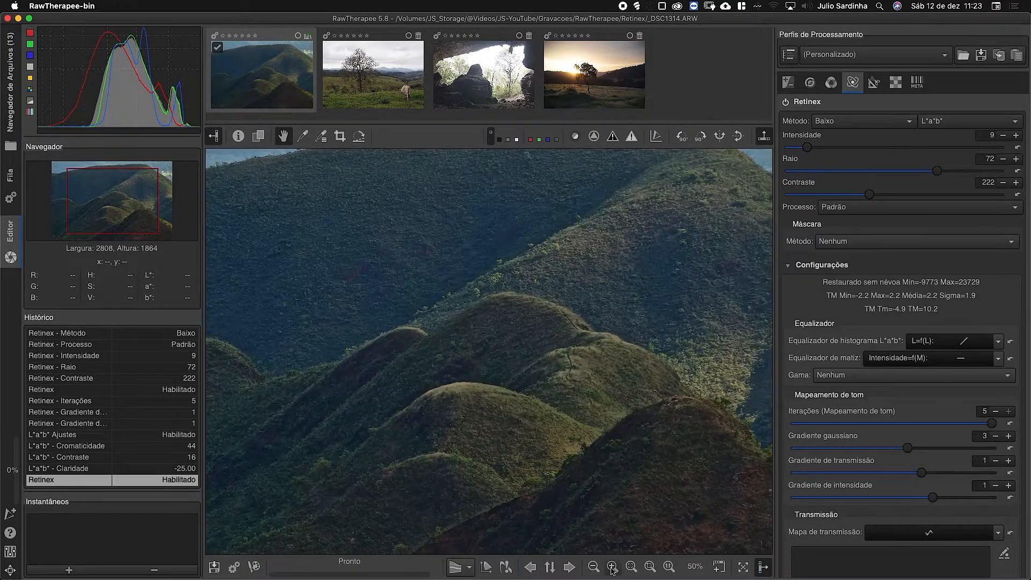
left_click(612, 568)
scroll(515, 269, "down", 1)
left_click_drag(512, 260, 453, 293)
left_click_drag(651, 282, 494, 272)
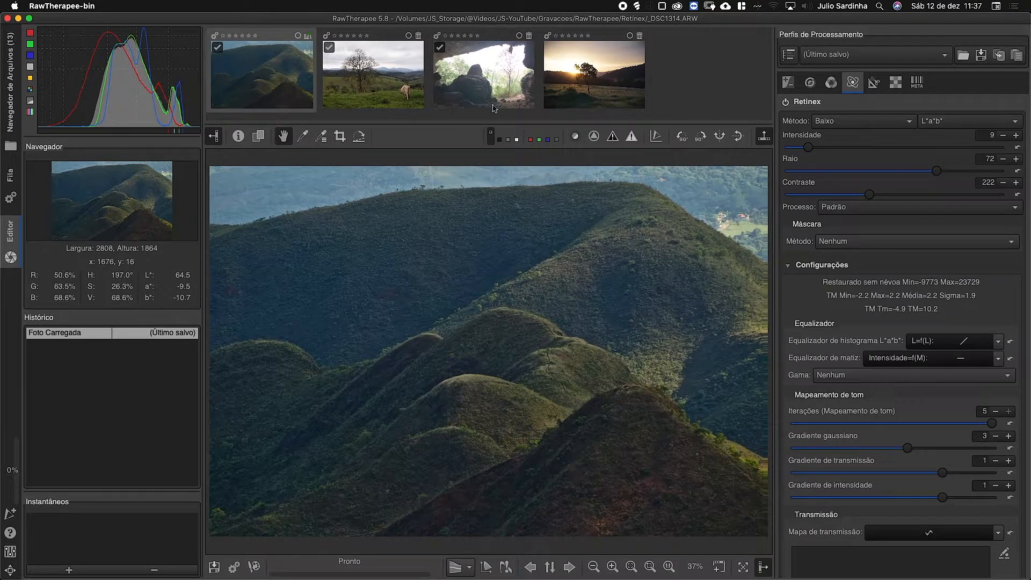
Open the cave photo with the rocks and bare tree for editing, and enable Retinex on it.
double_click(464, 79)
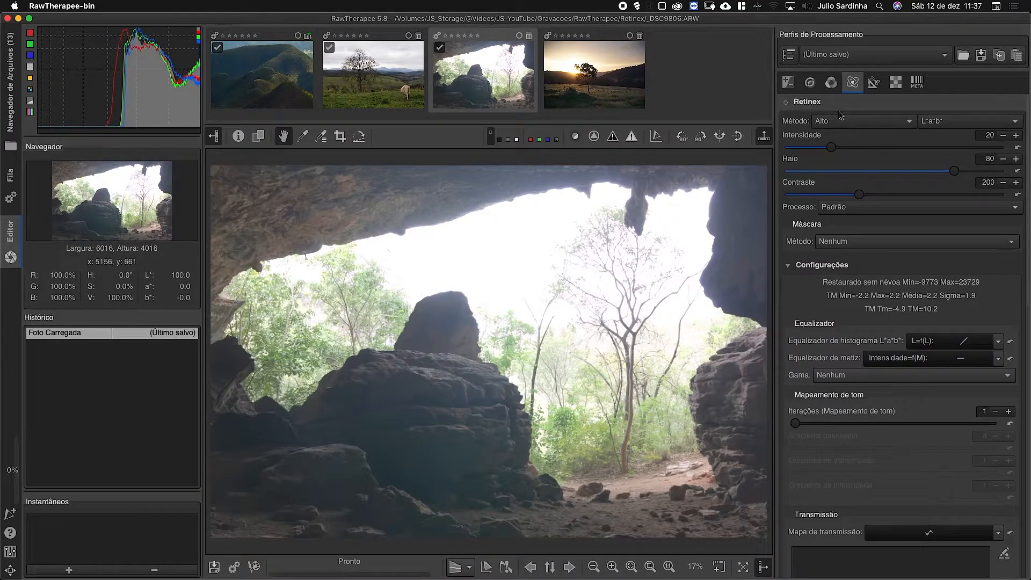
left_click(837, 121)
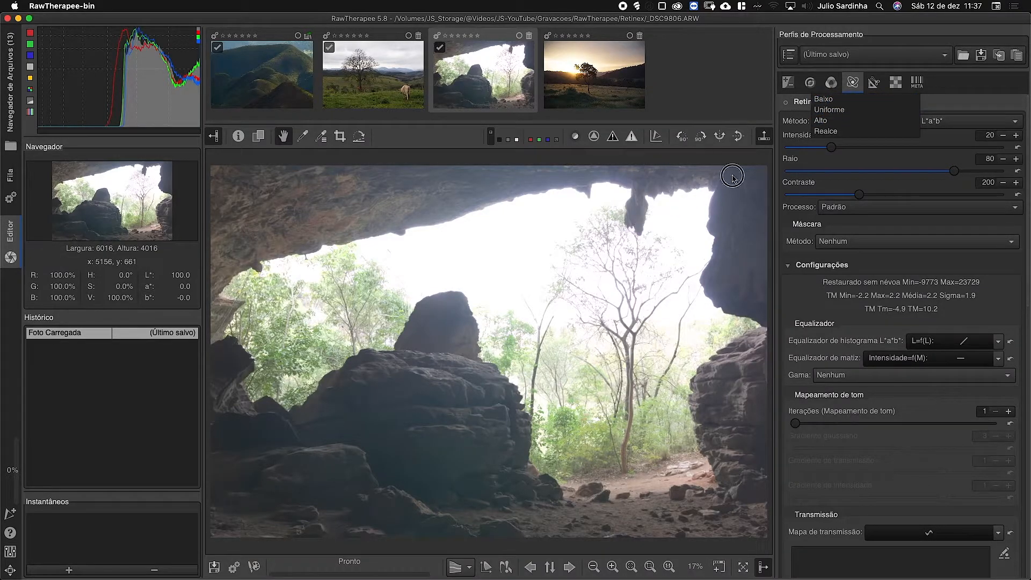
left_click(765, 132)
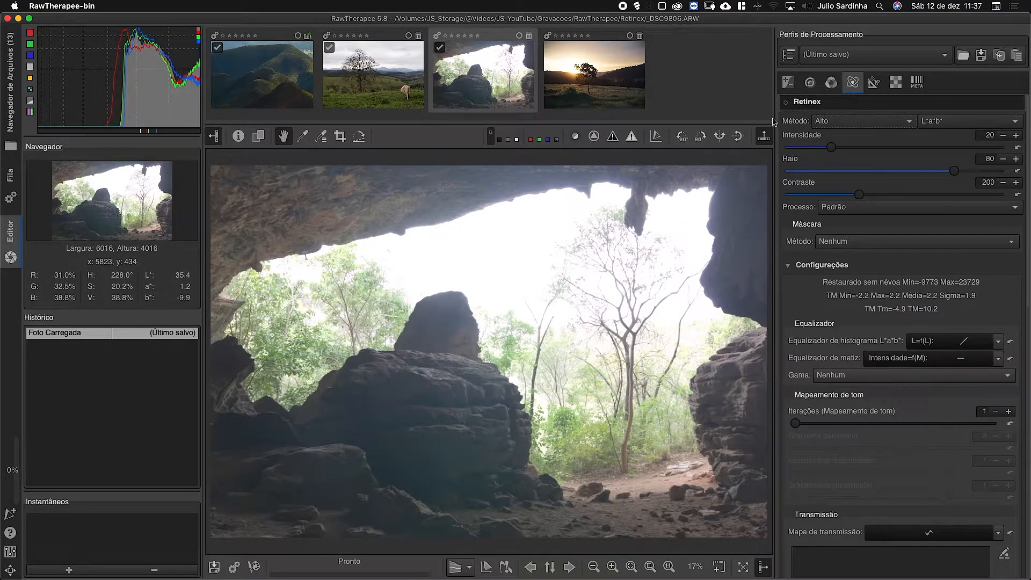
left_click(785, 102)
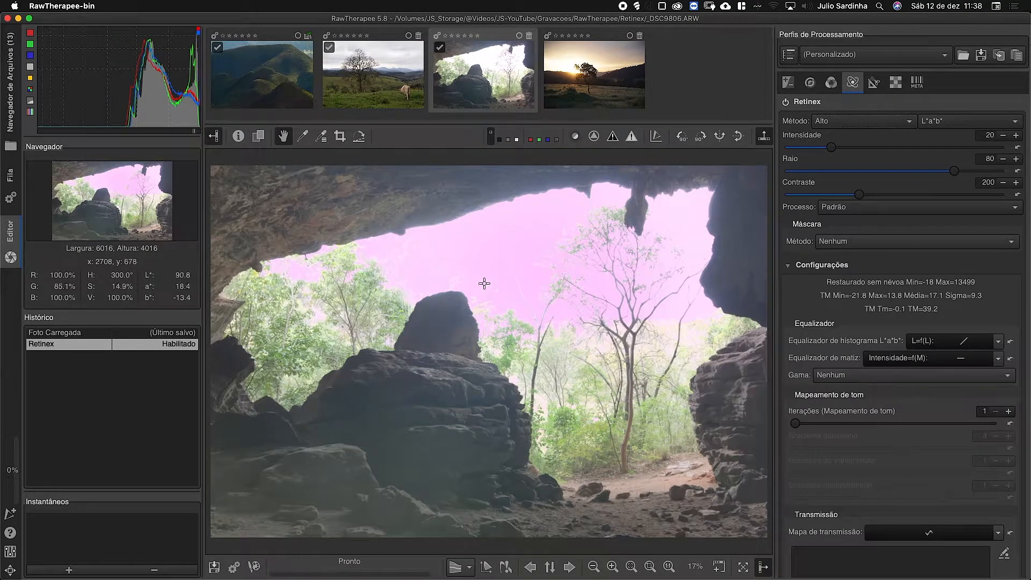
Test the Retinex Método Baixo on the cave photo, and set it to Realce.
left_click(846, 122)
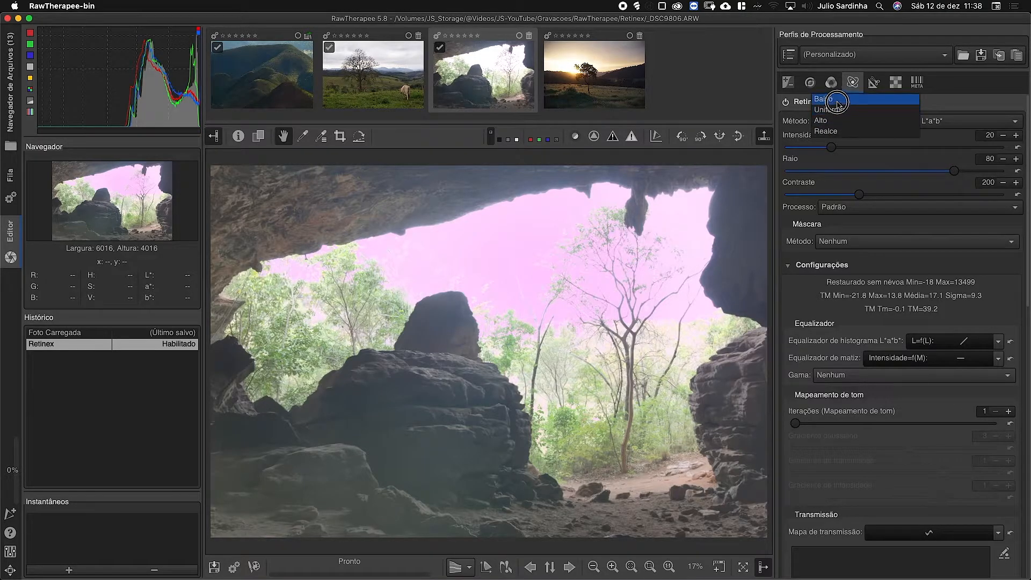
left_click(838, 102)
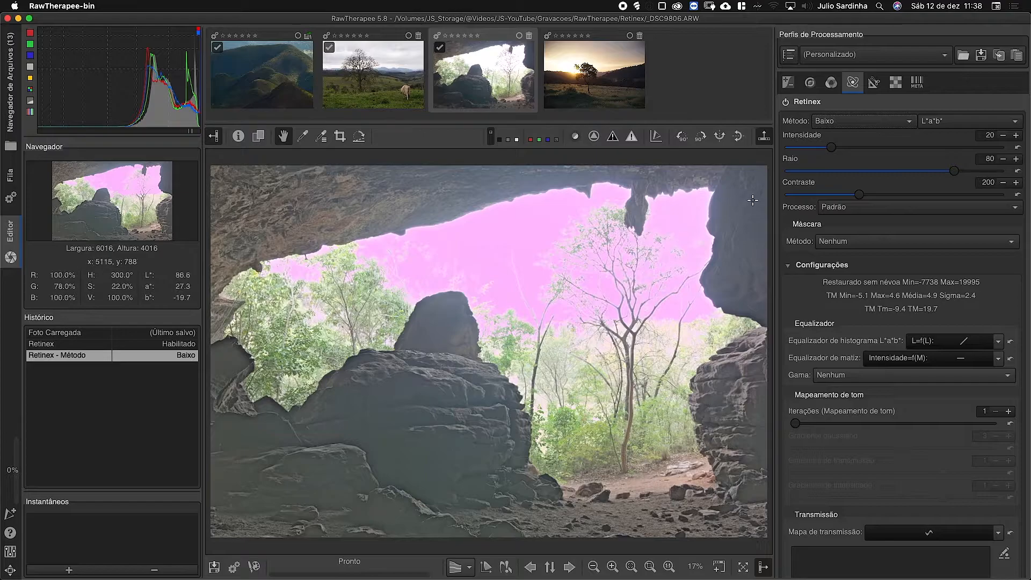
left_click(839, 121)
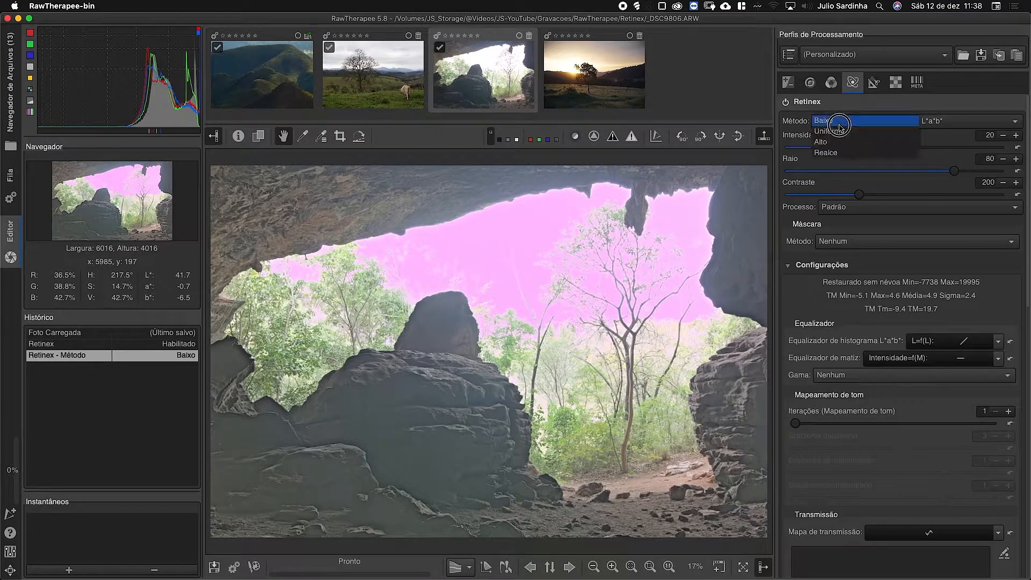
left_click(832, 154)
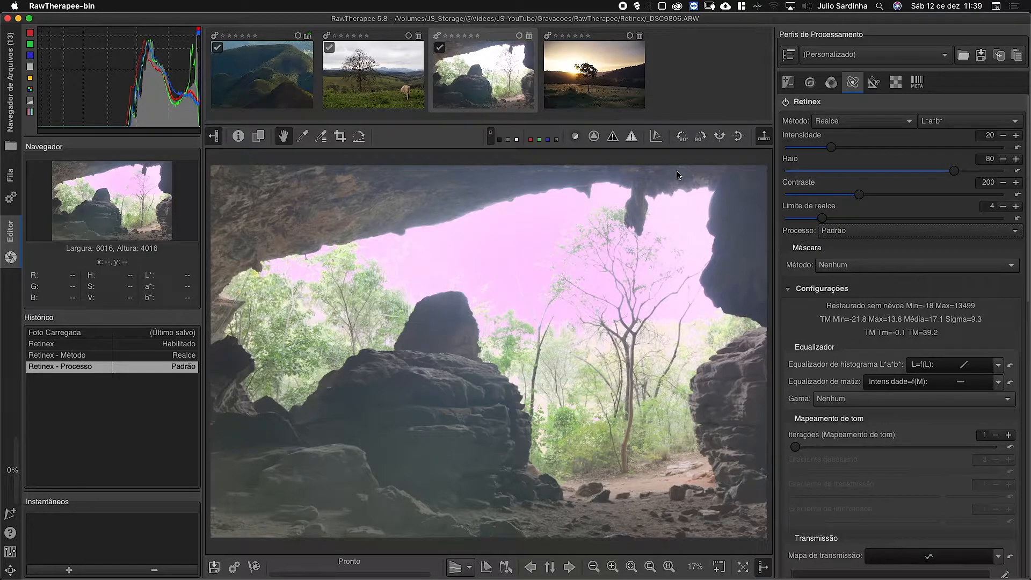
Set the Retinex Processo to Máscara de nitidez and increase the Intensidade.
left_click(846, 232)
left_click(846, 240)
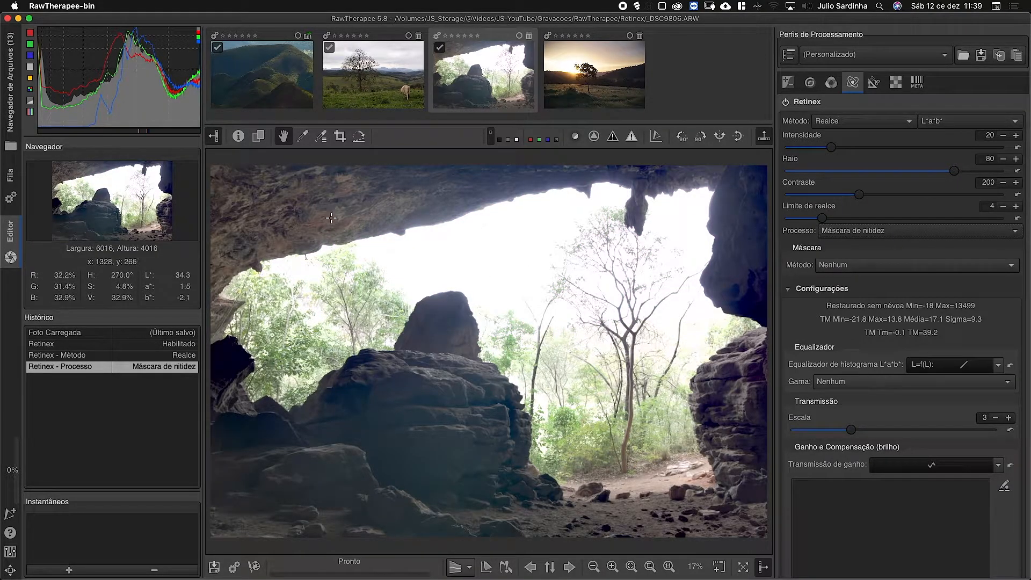
left_click_drag(830, 147, 937, 147)
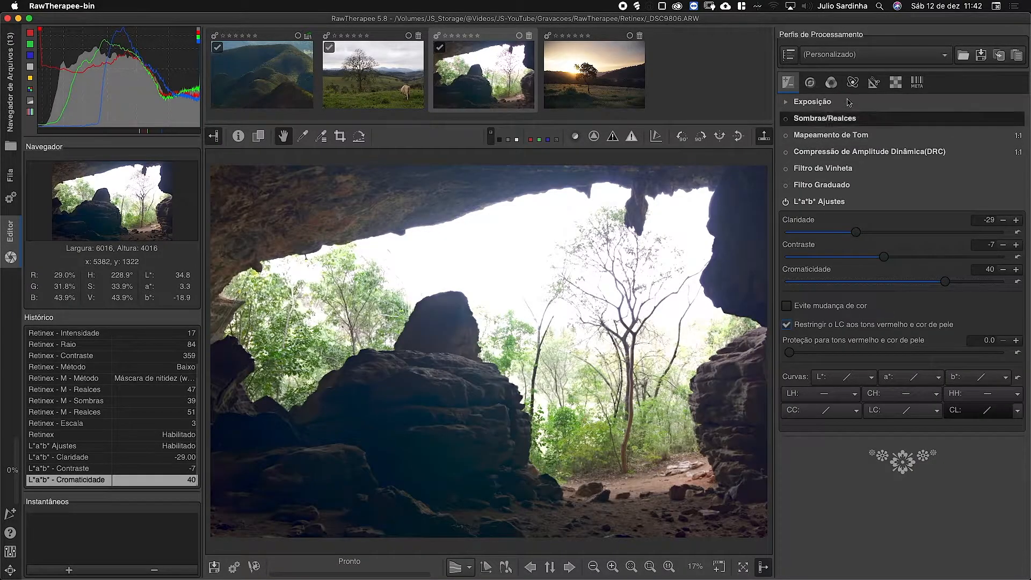
Switch the cave photo's Retinex Método to Realce and keep its Processo at Máscara de nitidez.
left_click(853, 81)
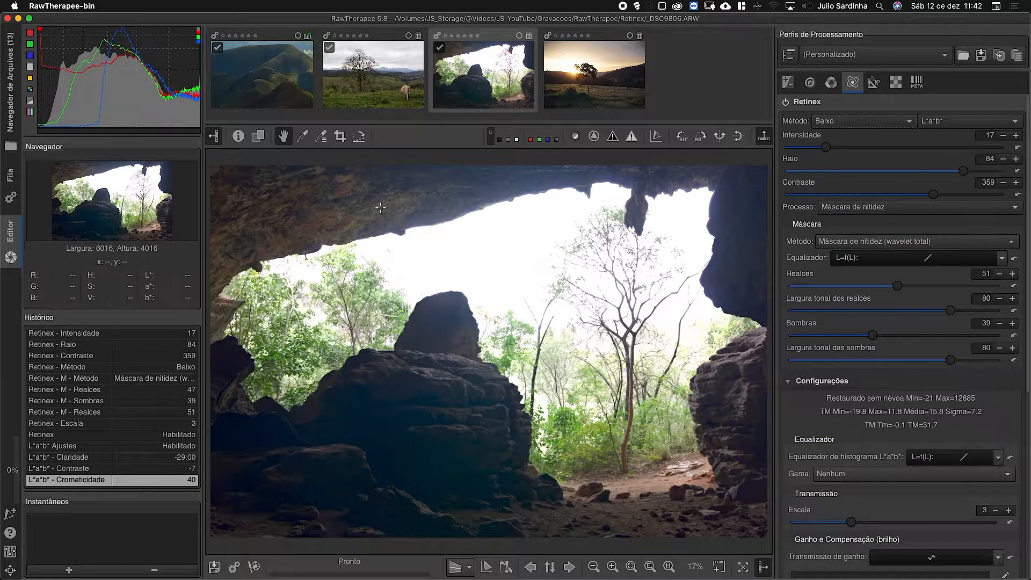
left_click(831, 122)
left_click(833, 152)
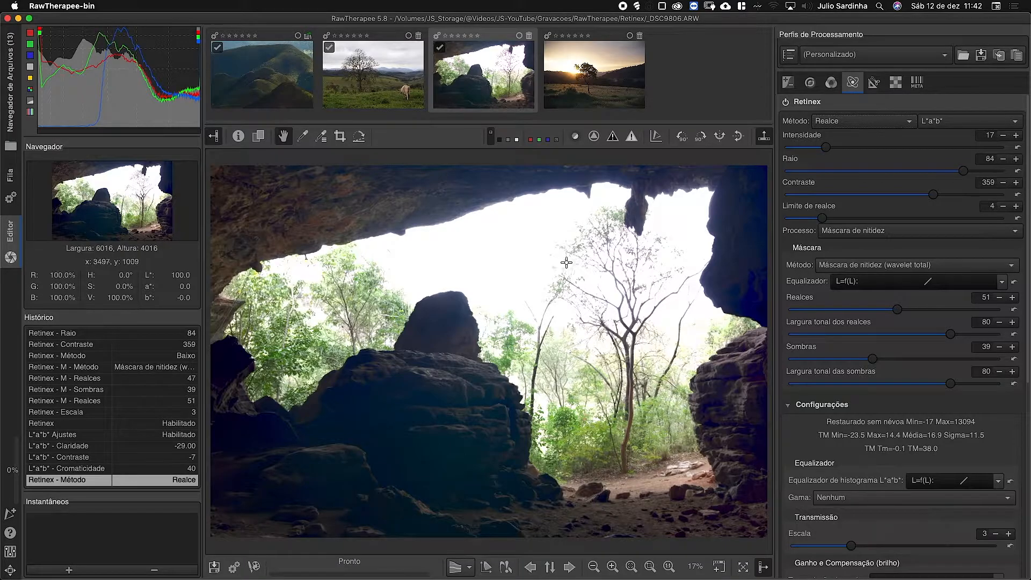
left_click(837, 231)
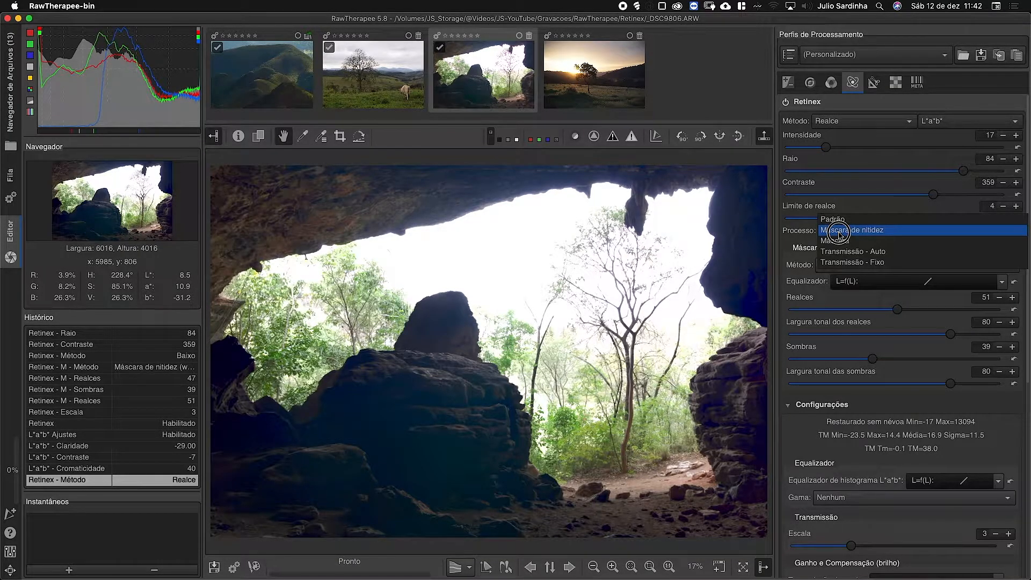
left_click(524, 202)
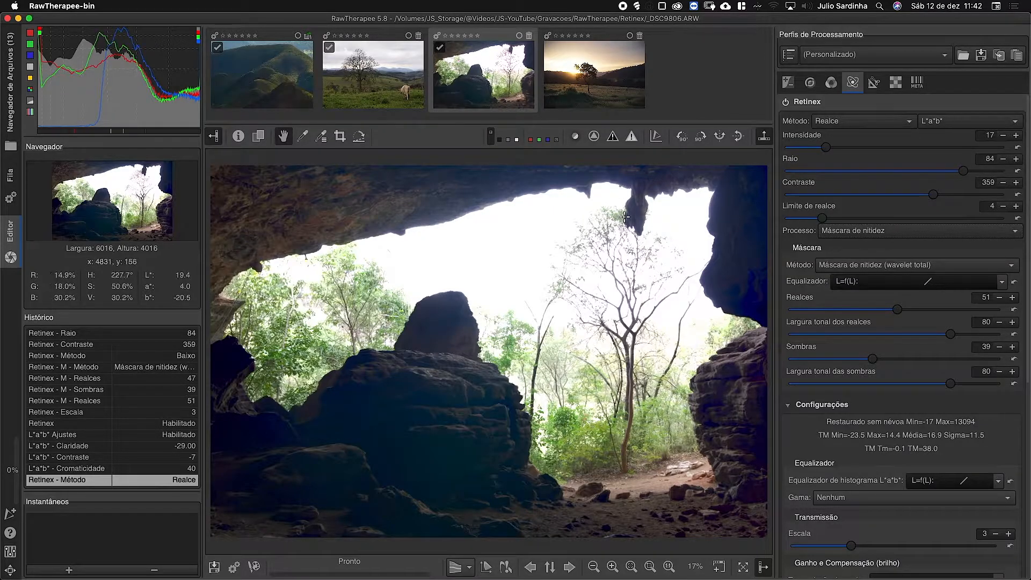
Open the sunset photo with the lone tree for editing and enable Retinex on it.
double_click(573, 90)
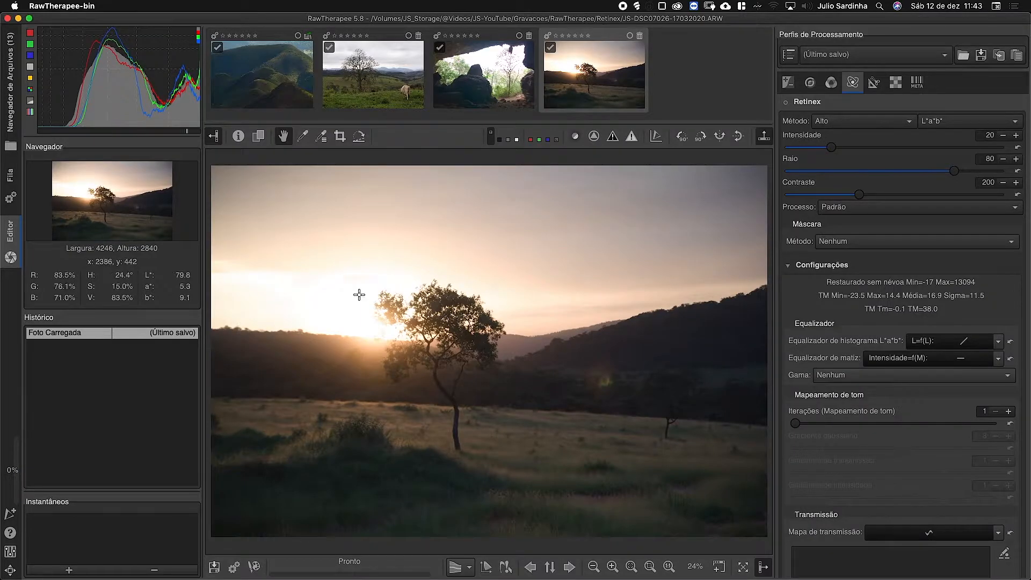
left_click(786, 103)
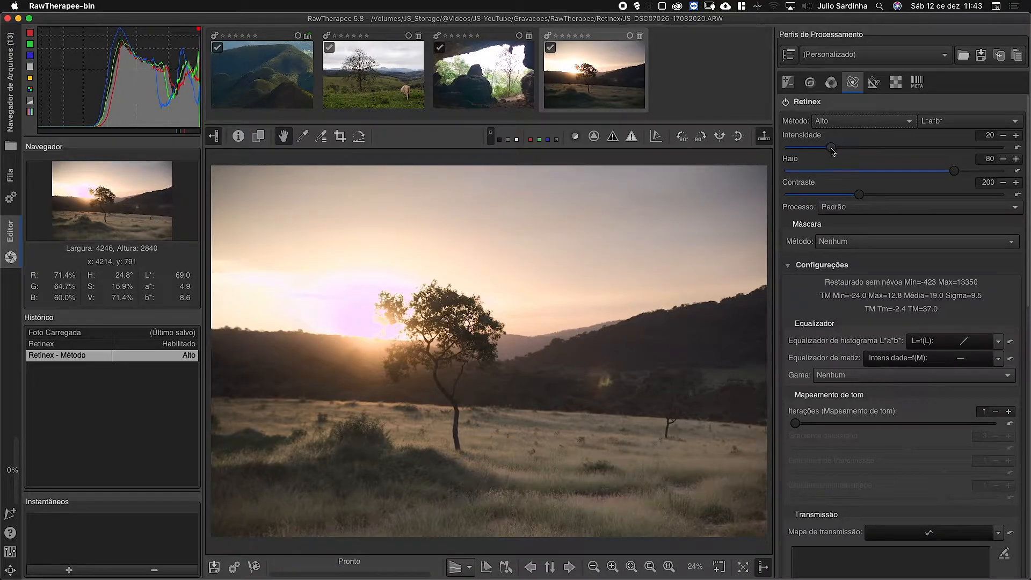
Set the sunset photo's Retinex Intensidade to 8, Contraste to 175 and Raio to 52.
left_click_drag(831, 149, 807, 152)
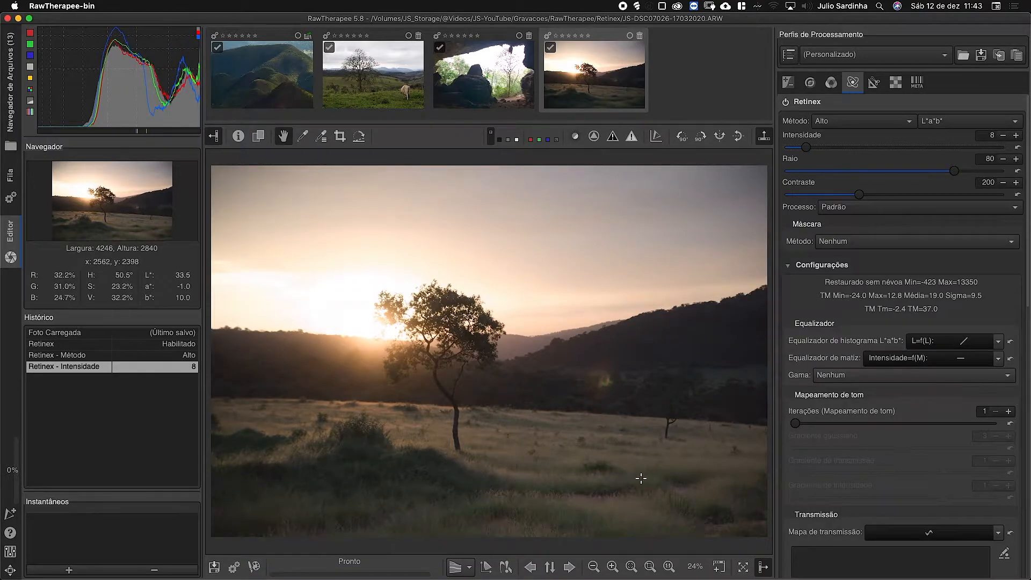
left_click_drag(860, 197, 842, 196)
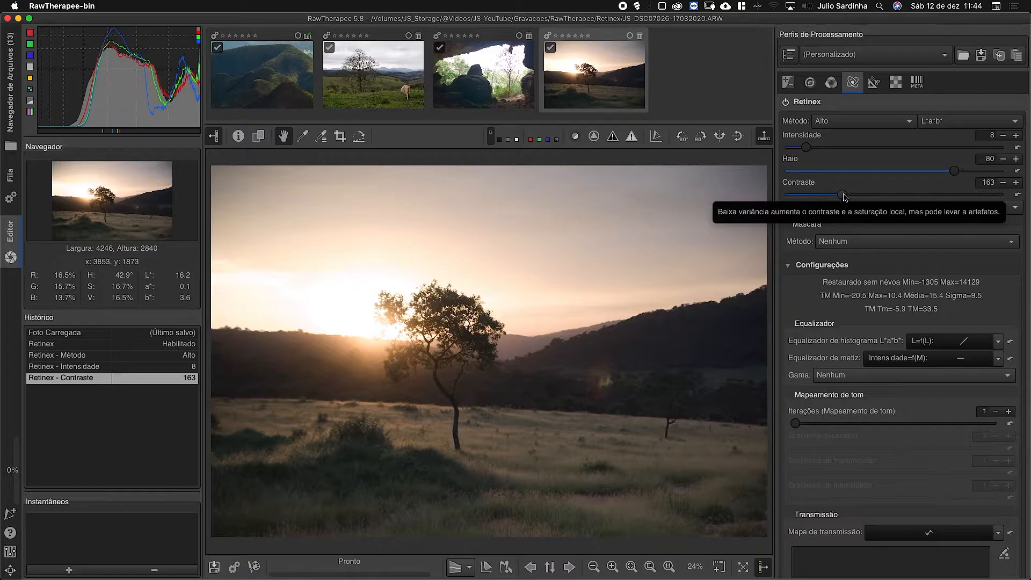
left_click_drag(844, 196, 850, 199)
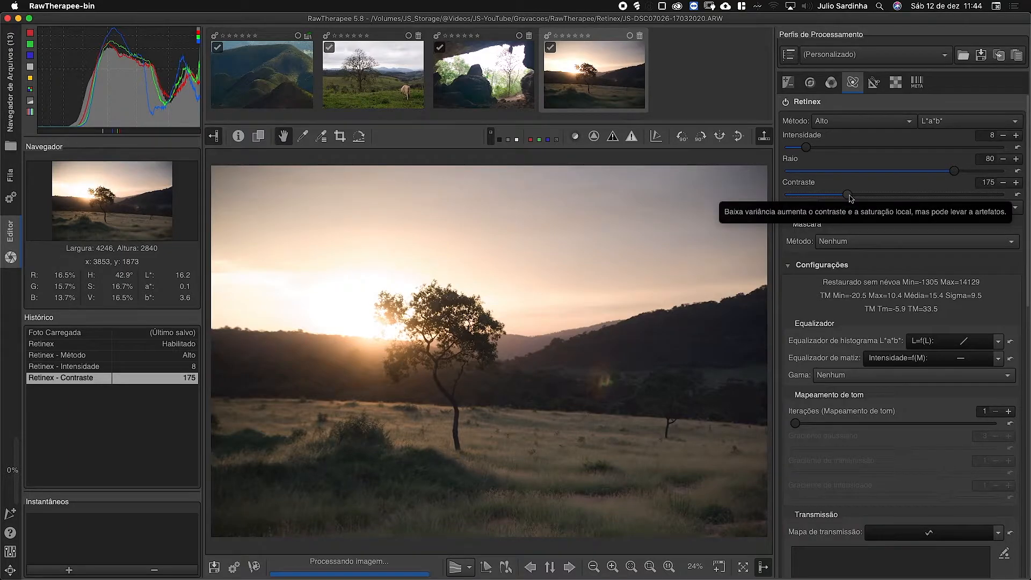
left_click(938, 171)
left_click_drag(938, 172, 892, 172)
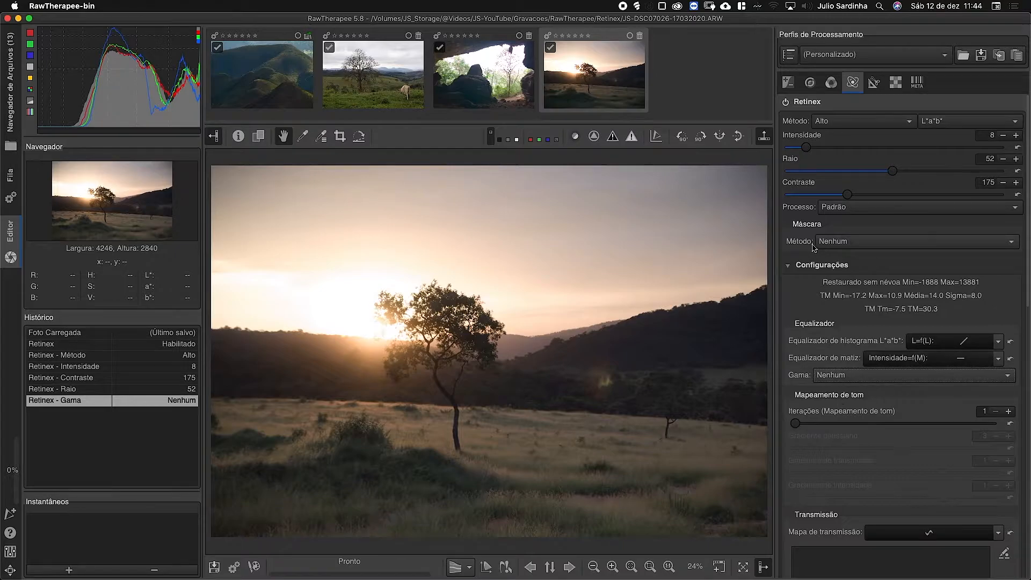
Set the Gama in the Retinex Configurações to Alto.
left_click(825, 267)
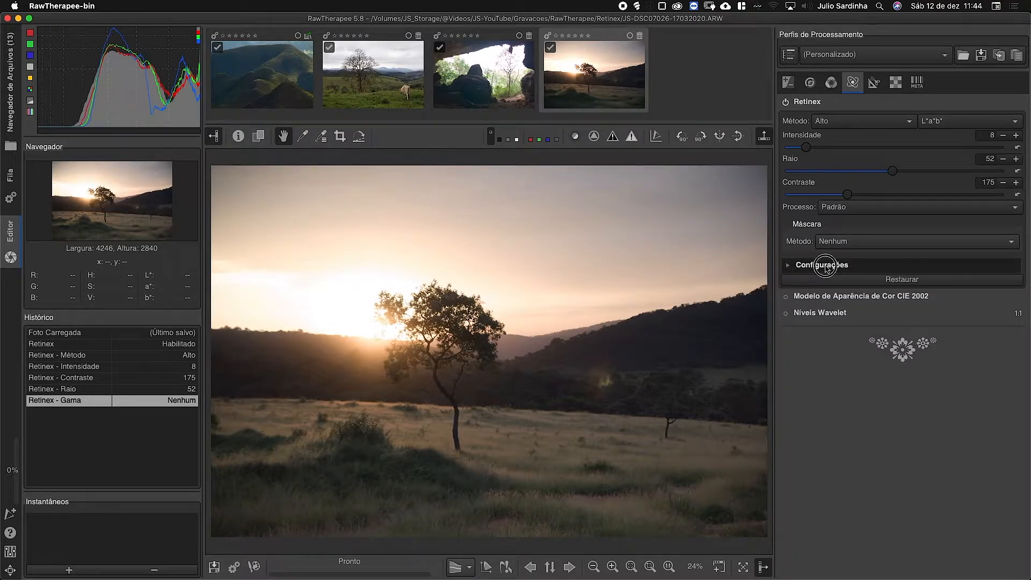
left_click(825, 267)
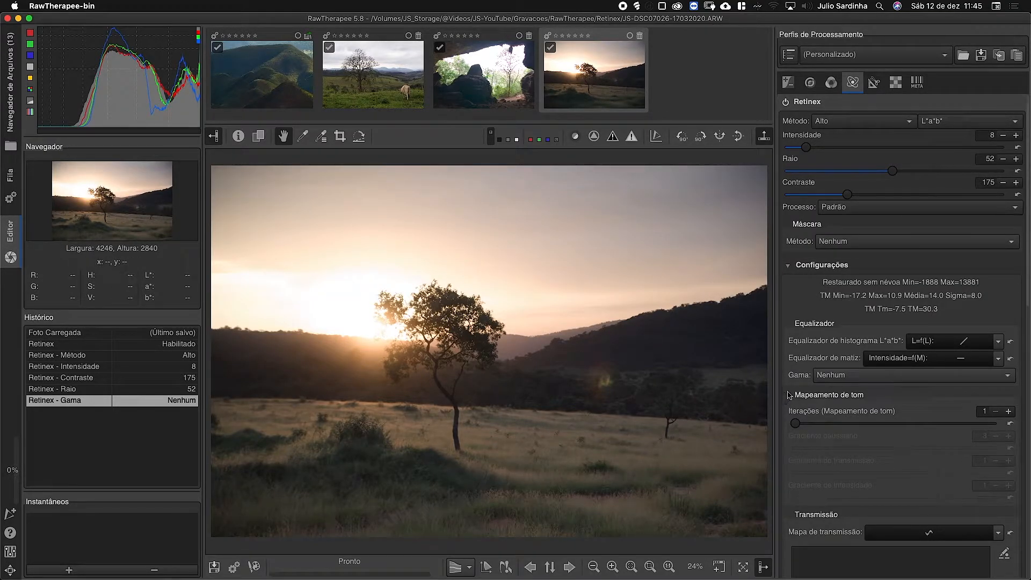
left_click(826, 378)
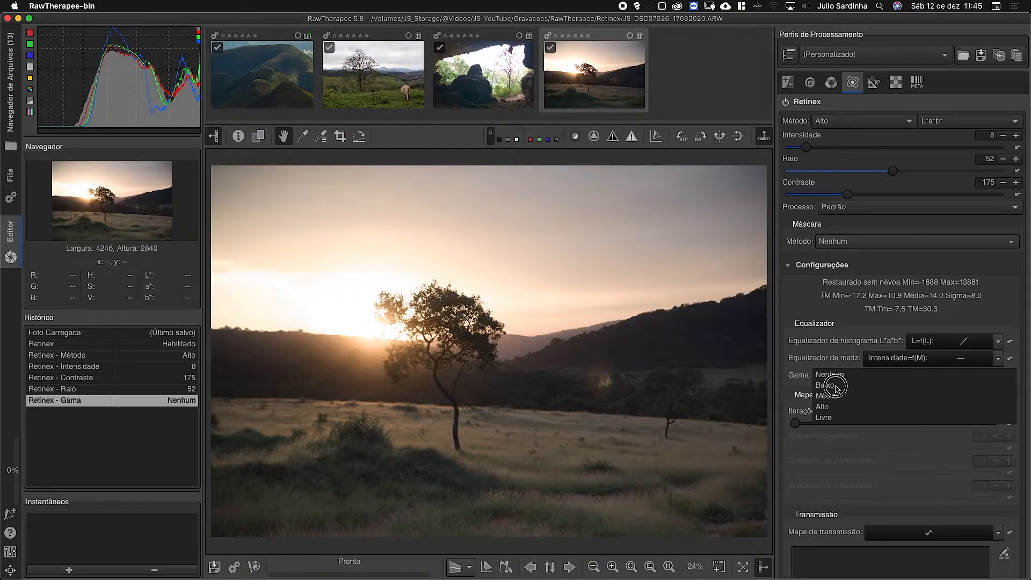
left_click(821, 410)
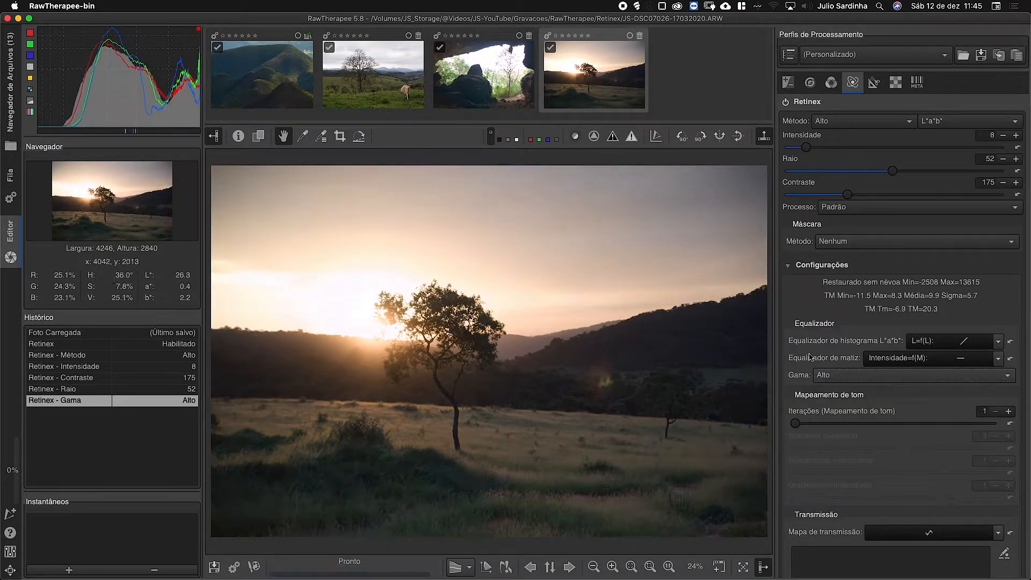
Compare the sunset photo with Retinex off and on, leaving Retinex enabled.
left_click(786, 103)
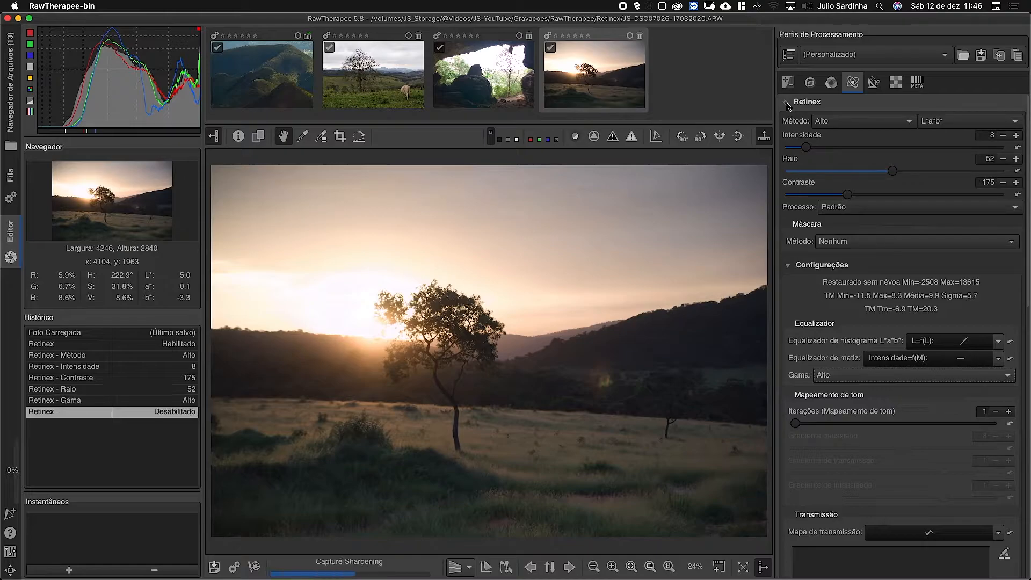
left_click(786, 103)
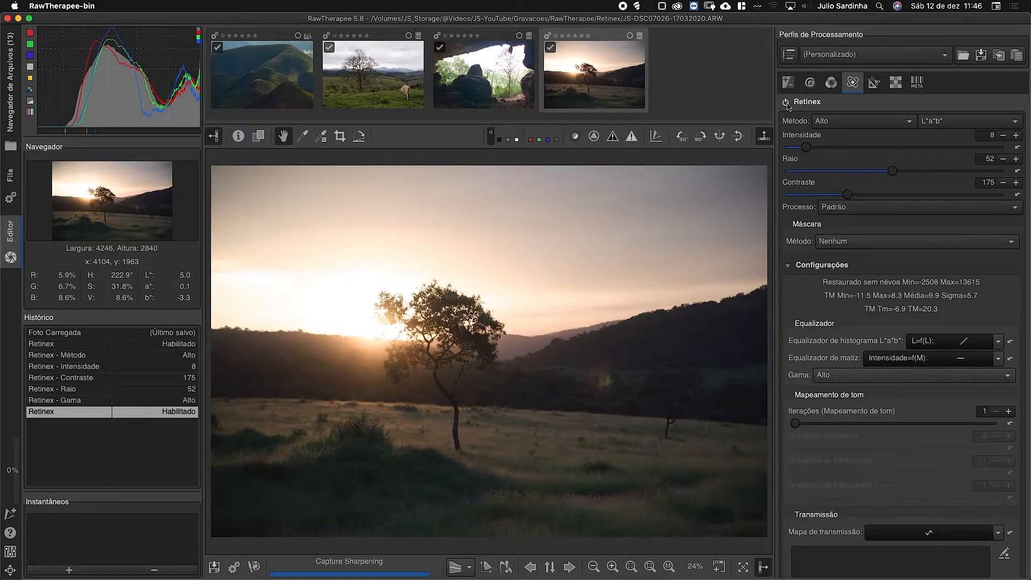
left_click(786, 103)
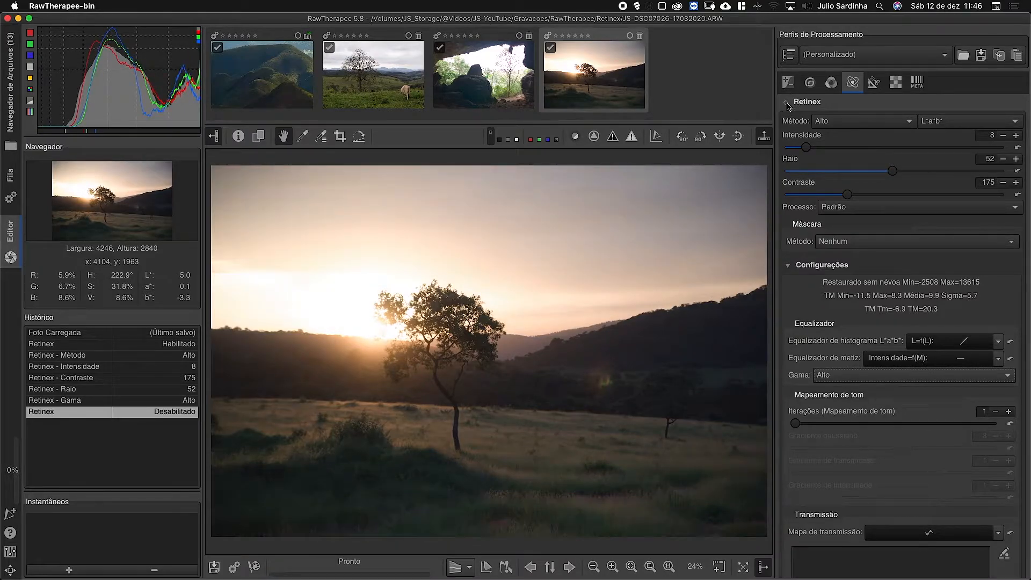
left_click(786, 103)
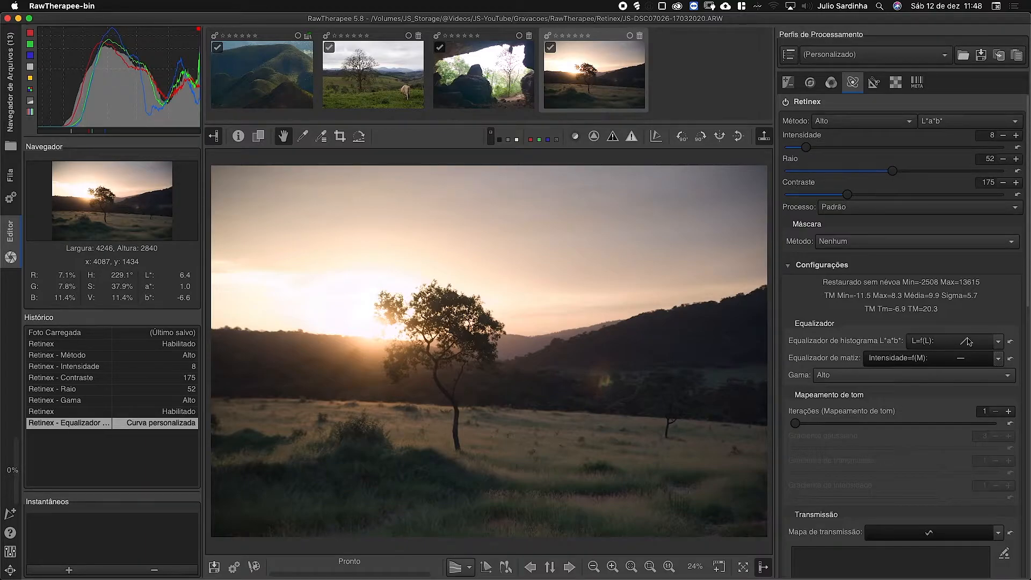
Set the Equalizador de matiz to Equalizador, test raising the magenta point, then lower it below the midline and the blue point slightly.
left_click(998, 362)
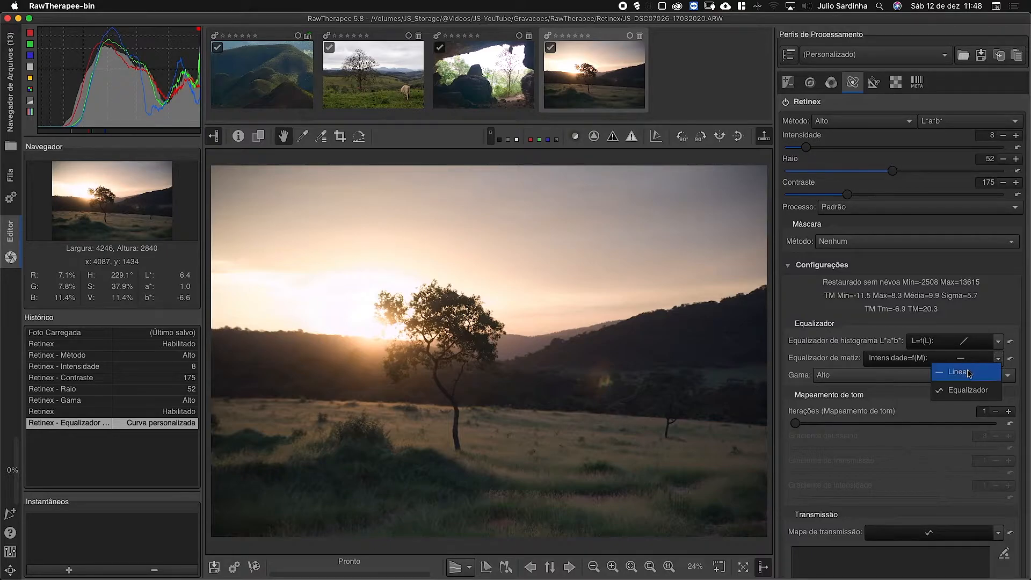
left_click(966, 393)
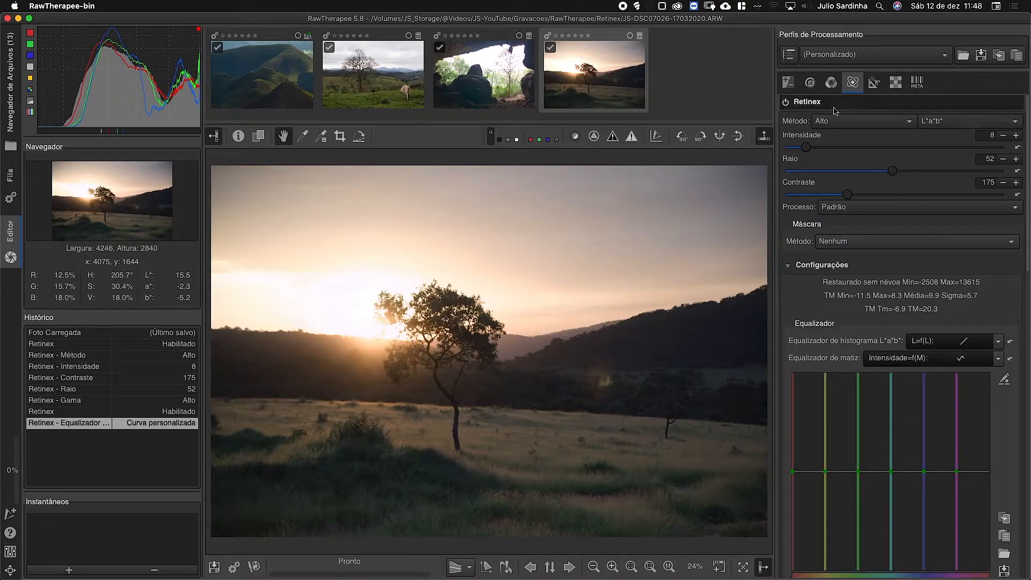
left_click_drag(956, 472, 951, 383)
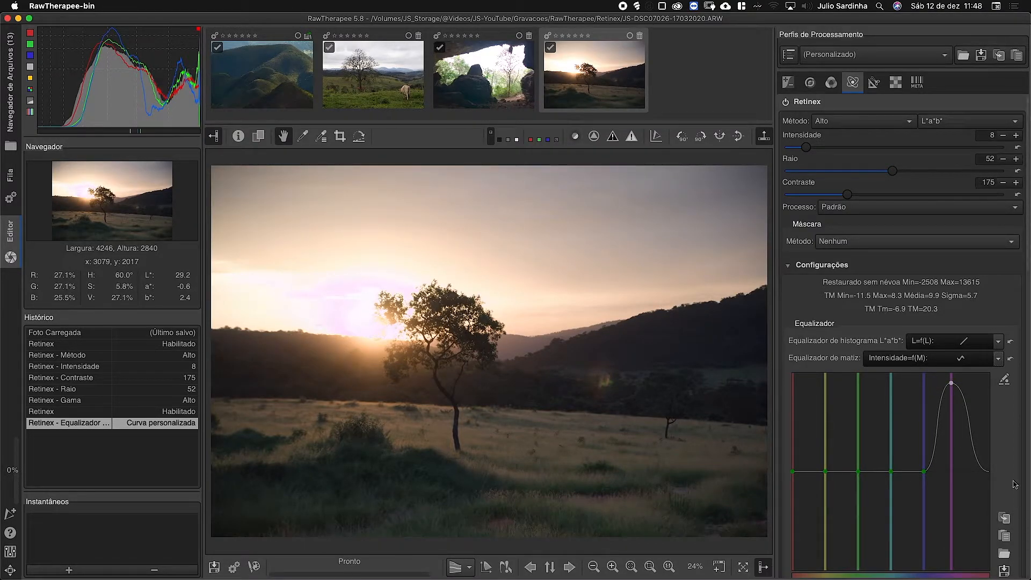
left_click_drag(951, 382, 957, 512)
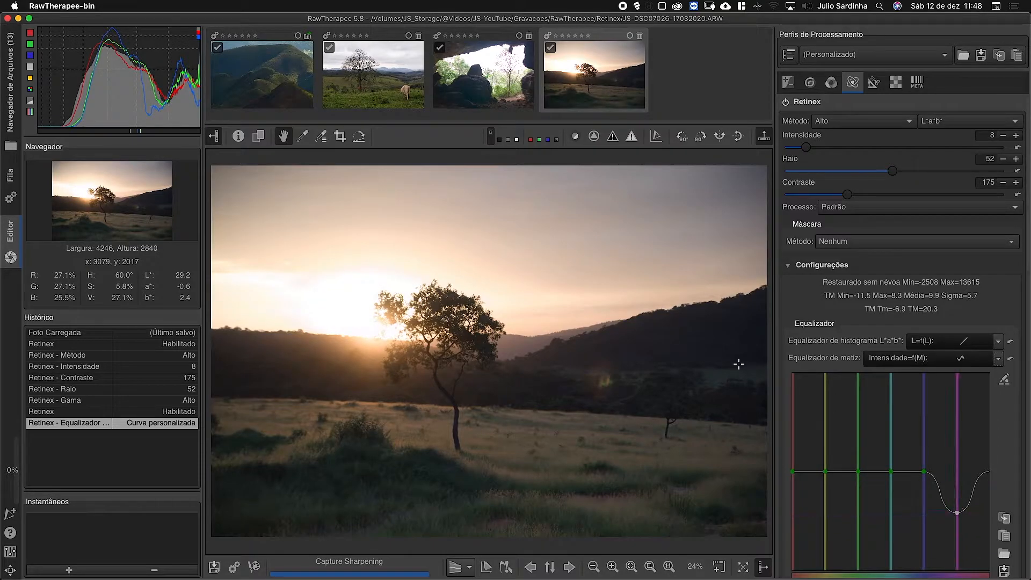
left_click_drag(921, 472, 923, 482)
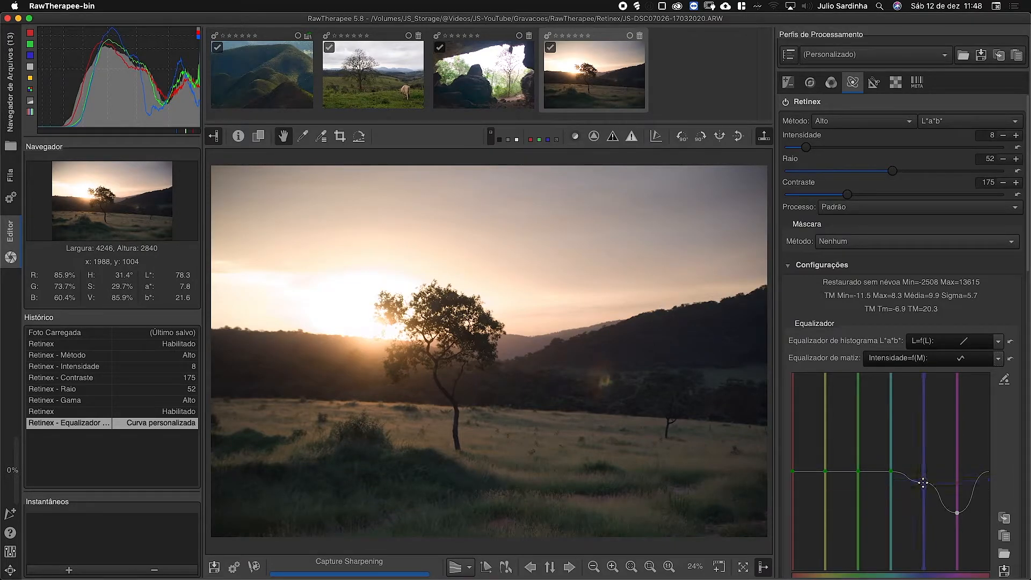
Set the Equalizador de histograma L*a*b* to a Personalizado curve and restore the trial curve to linear.
left_click(998, 343)
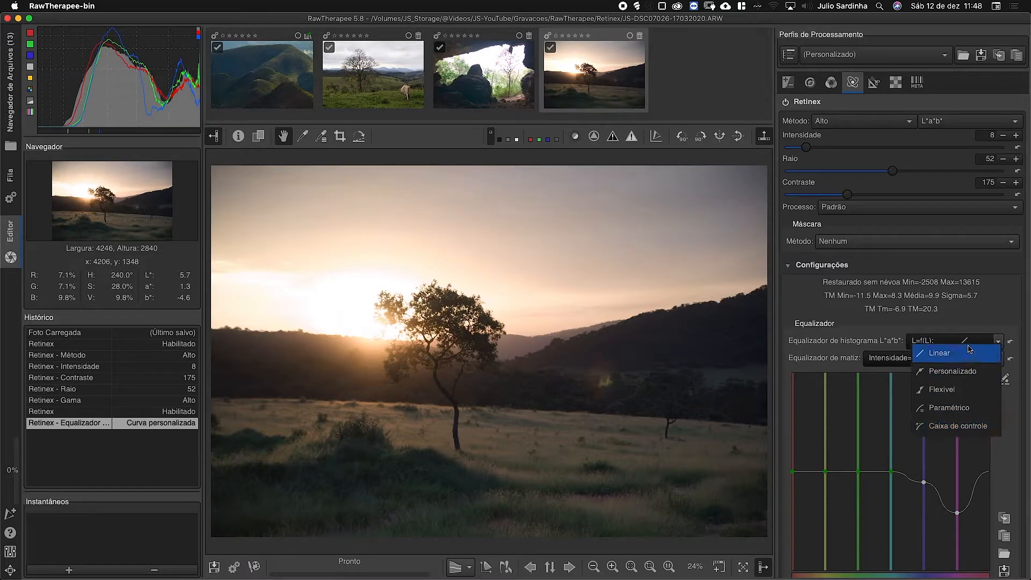
left_click(954, 376)
scroll(954, 376, "down", 5)
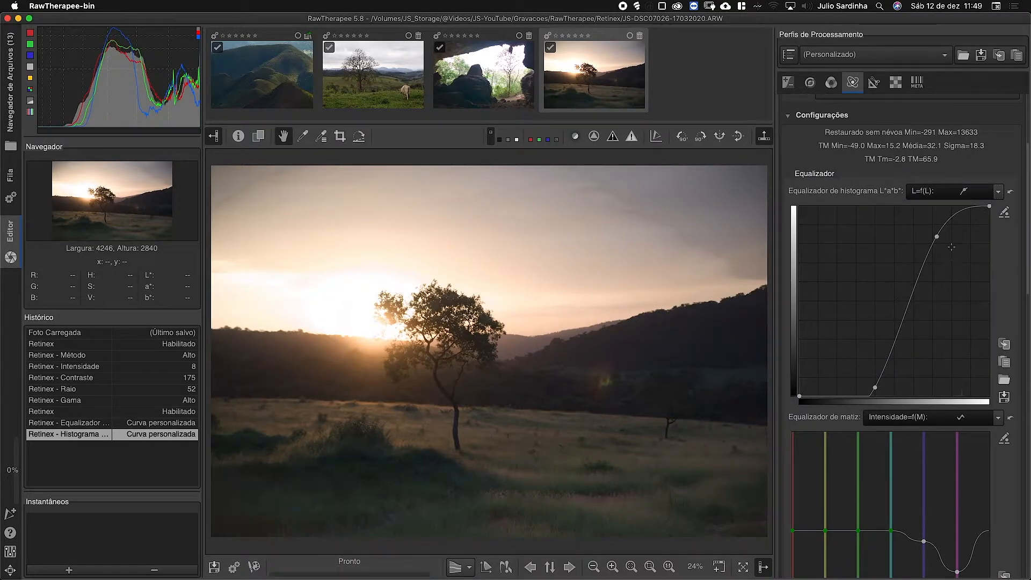
left_click(1009, 192)
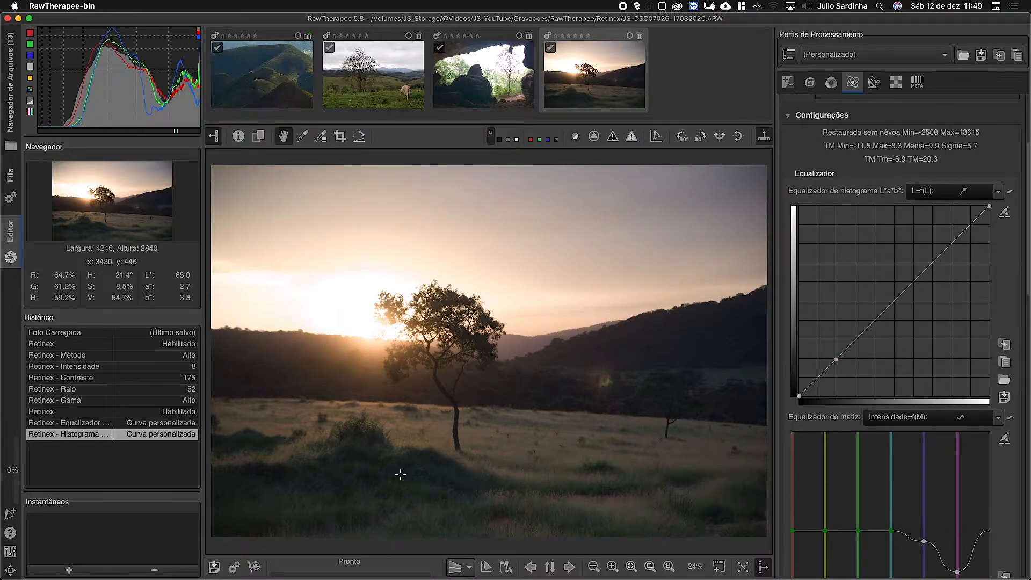
Try a histogram equalizer curve with lowered shadows, and steepen it by moving the highlight point far toward the shadows.
left_click(952, 244)
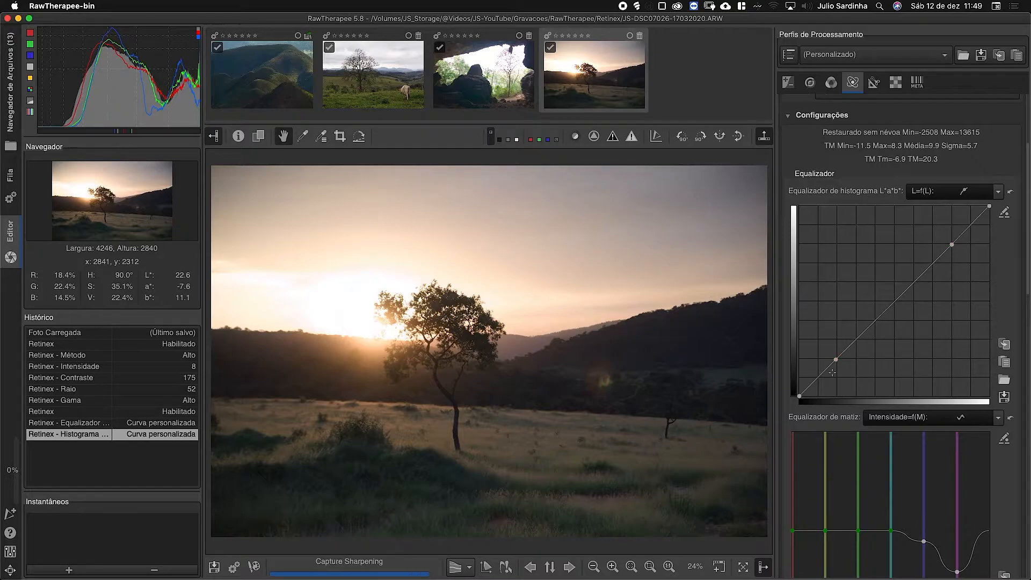
left_click_drag(836, 359, 839, 384)
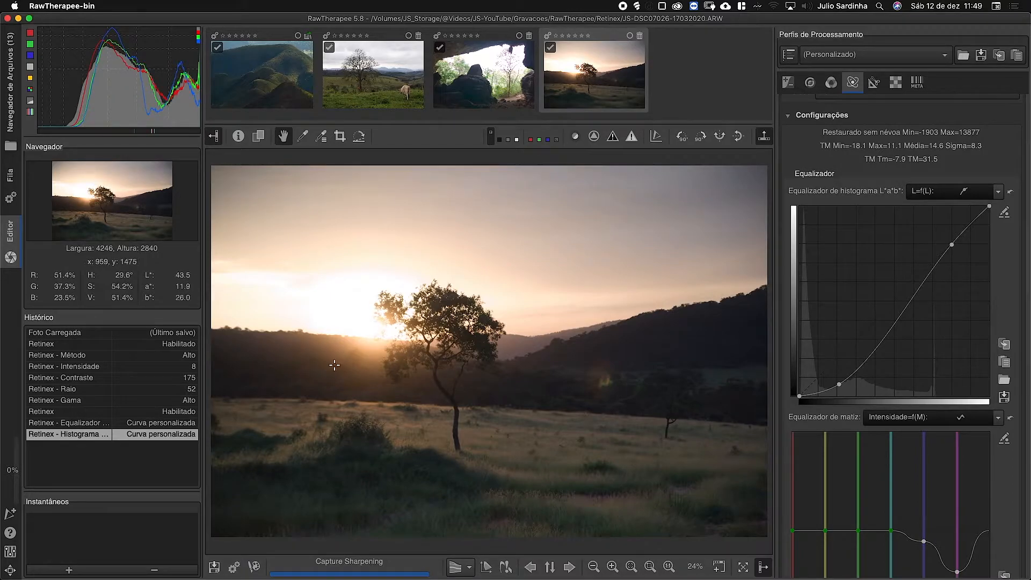
mouse_move(838, 384)
left_mouse_down()
mouse_move(839, 359)
mouse_move(839, 381)
left_mouse_up()
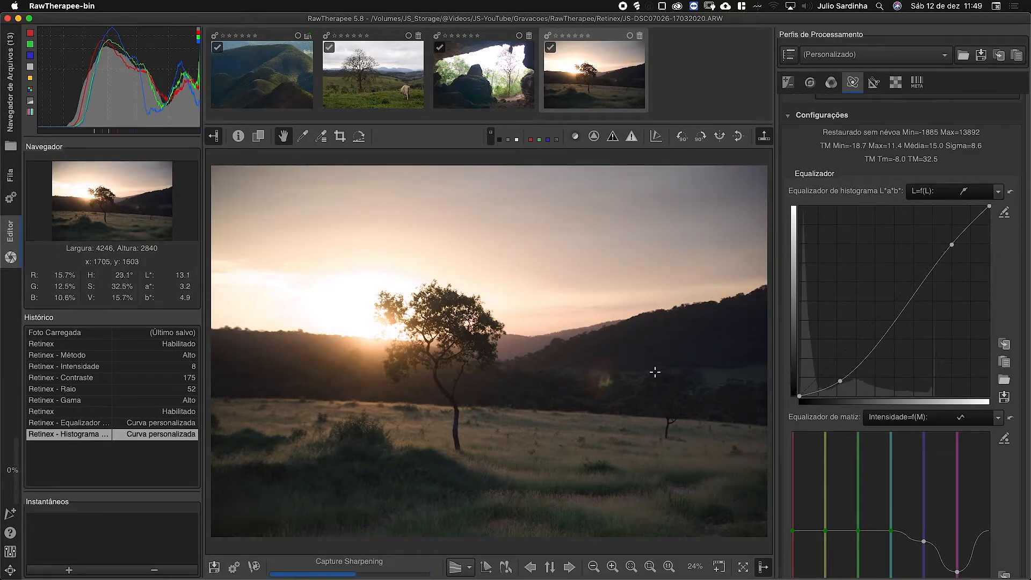
left_click_drag(952, 245, 951, 246)
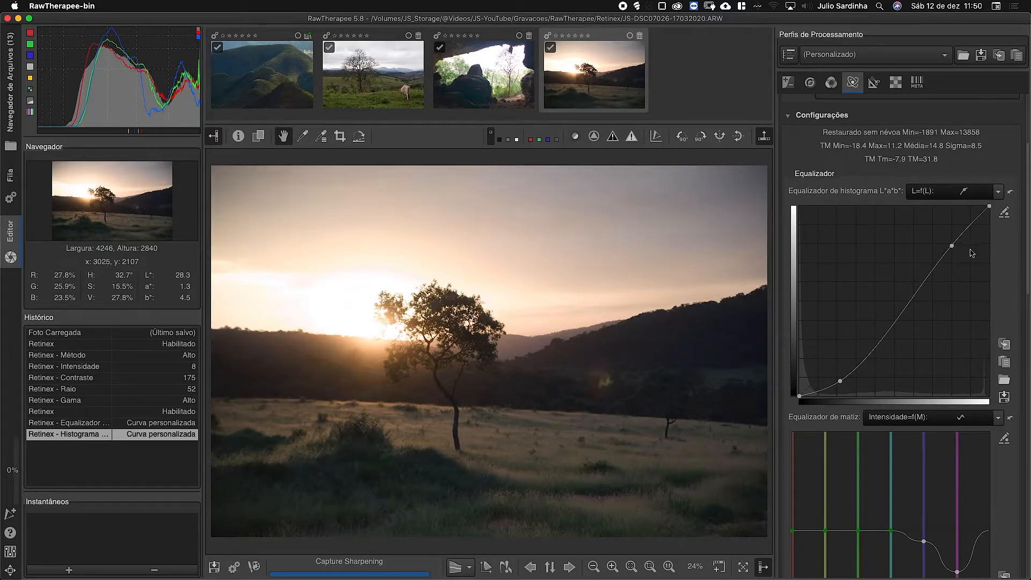
left_click_drag(950, 245, 873, 241)
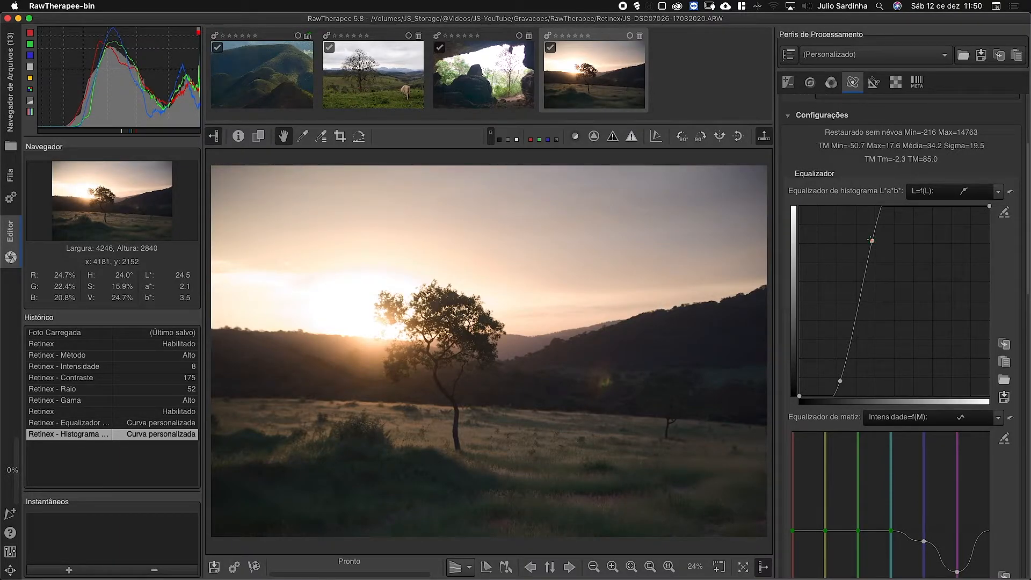
left_click(871, 240)
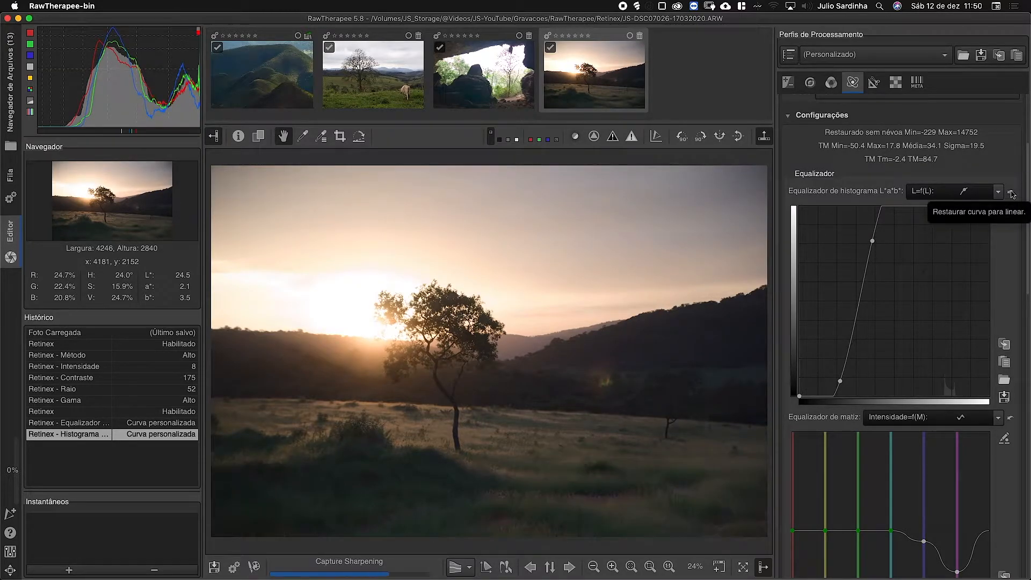
Restore the histogram equalizer curve to linear and reshape it as a gentle S with lowered shadows and raised highlights.
left_click(1010, 193)
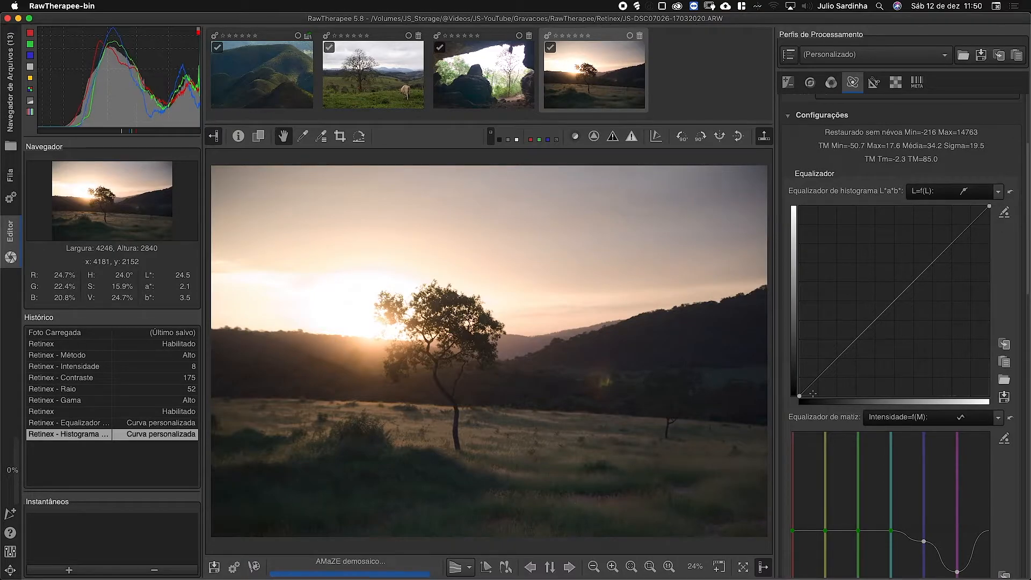
left_click_drag(838, 362, 841, 370)
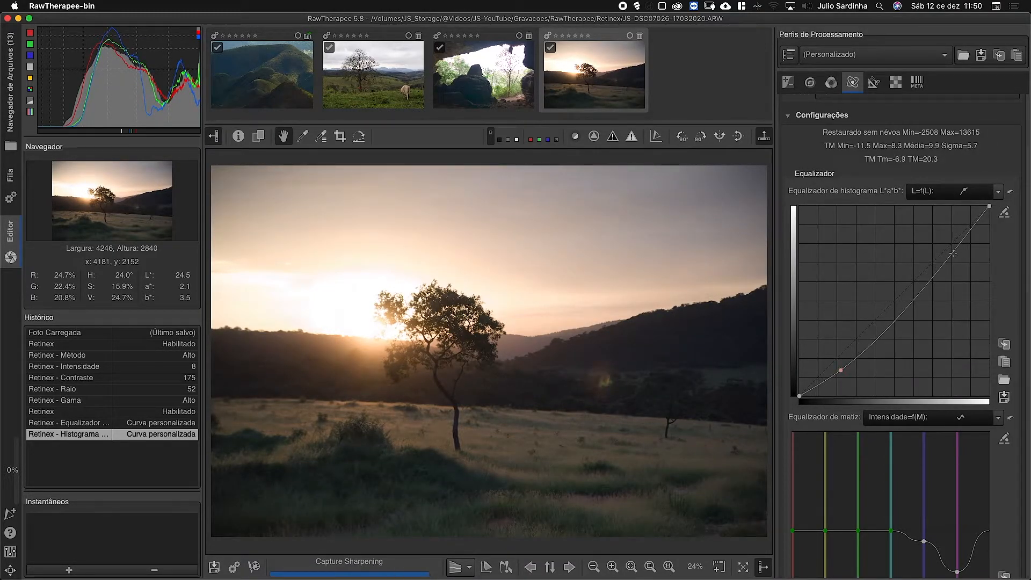
left_click_drag(955, 247, 942, 236)
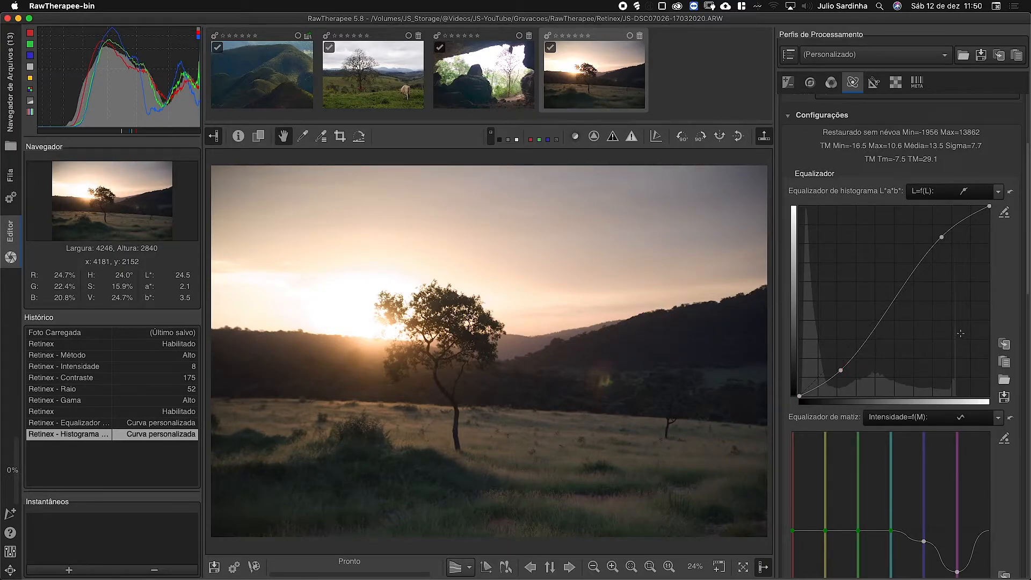
Set the sunset photo's Retinex tone mapping to 3 Iterações, with Gradiente de transmissão 2 and Gradiente de intensidade -1.
scroll(987, 316, "down", 10)
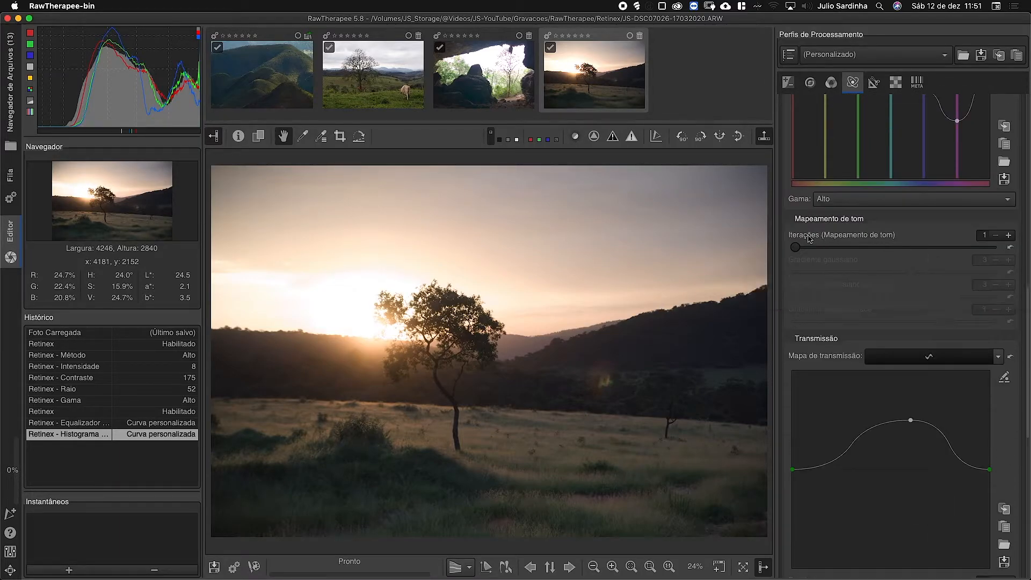
left_click_drag(796, 248, 908, 250)
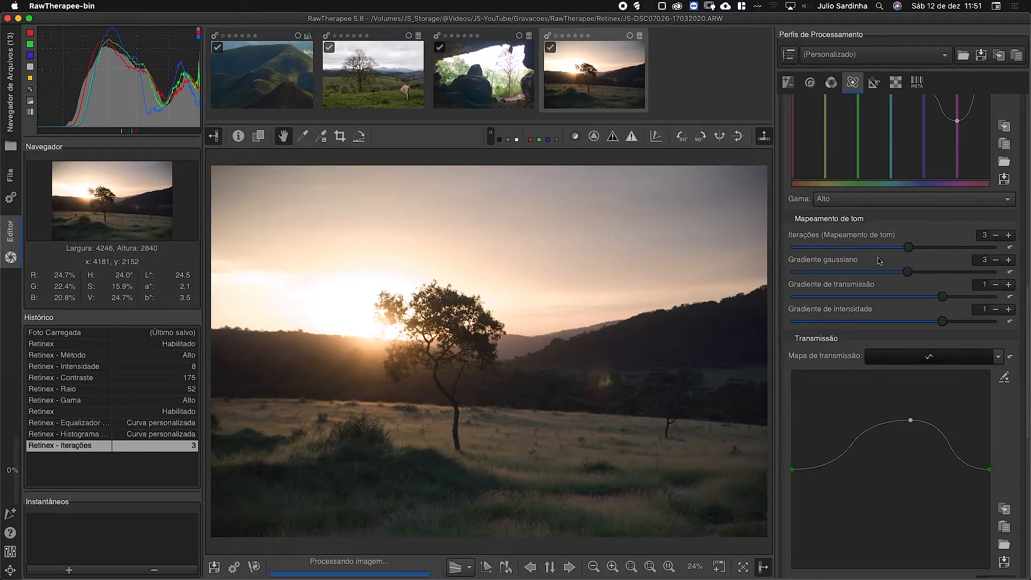
left_click_drag(942, 321, 834, 324)
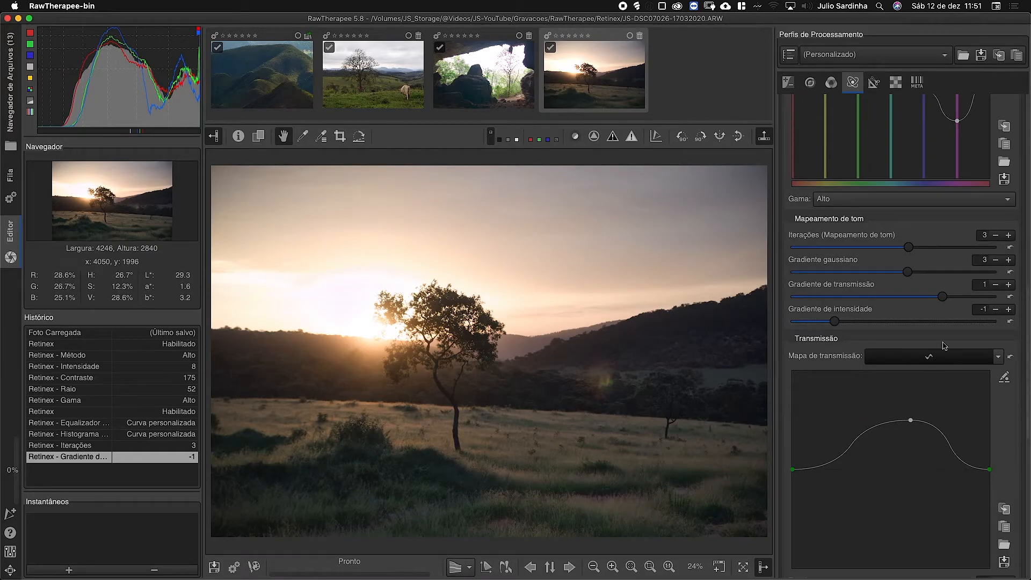
left_click_drag(943, 298, 878, 298)
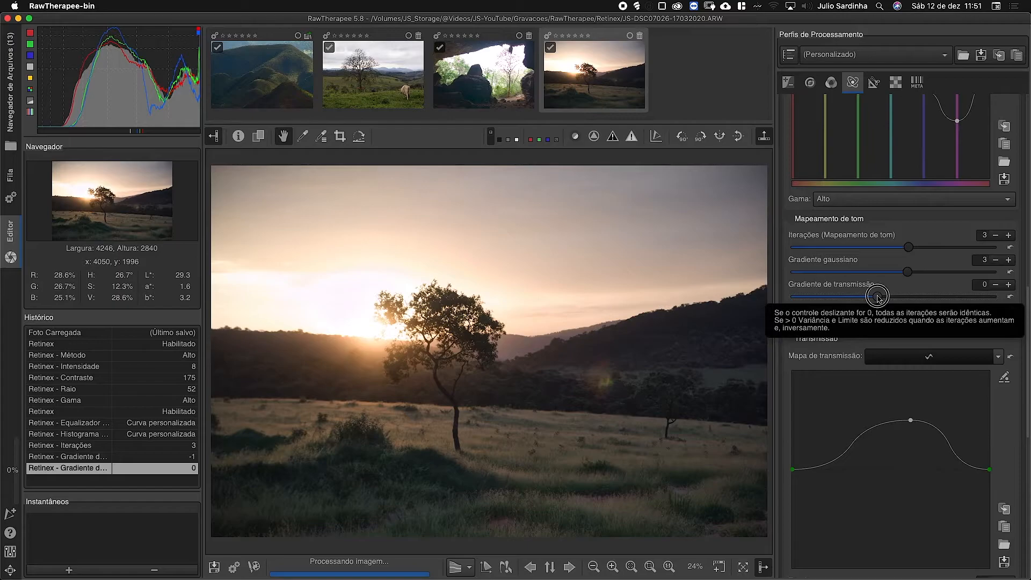
left_click(991, 297)
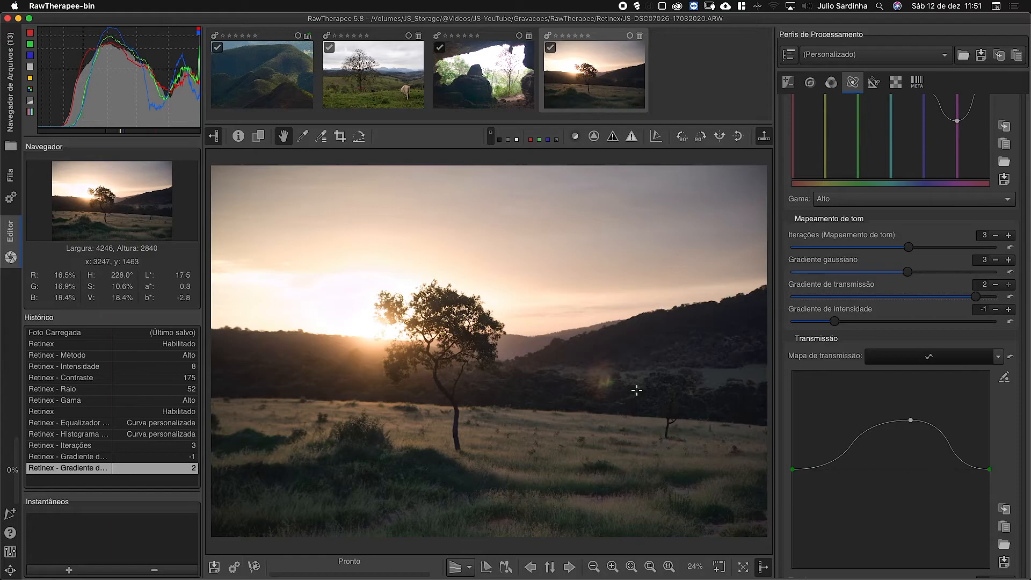
Enable L*a*b* Ajustes on the sunset photo with Claridade -13, Contraste 11 and Cromaticidade 58.
scroll(904, 389, "down", 10)
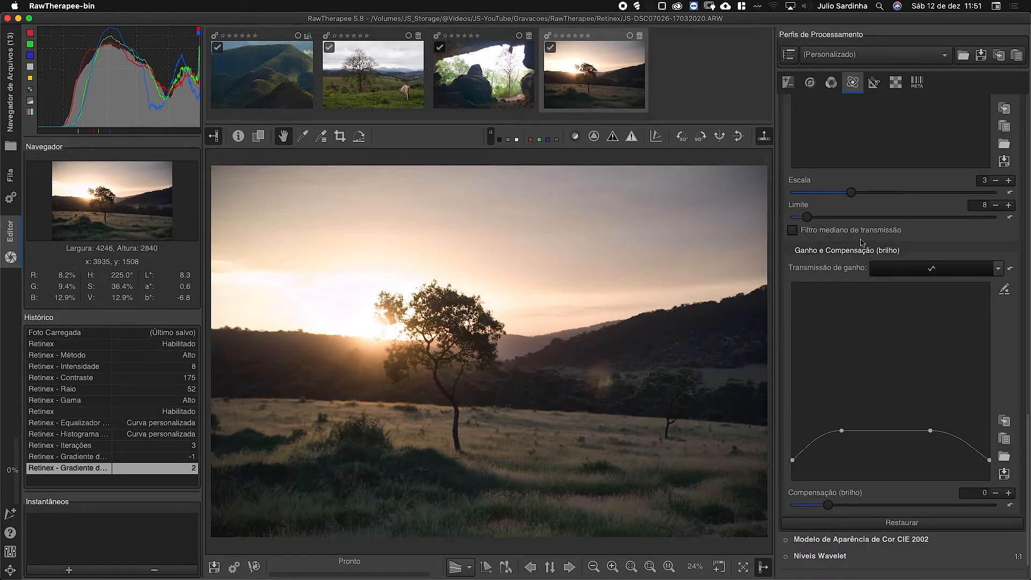
left_click(787, 83)
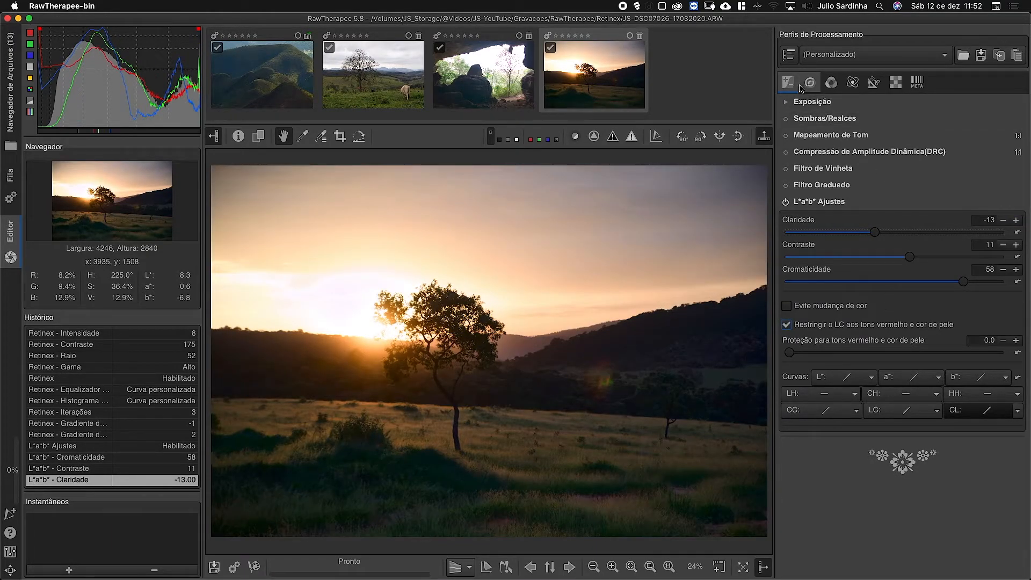
Compare the sunset photo with Retinex disabled and enabled, leaving Retinex on.
left_click(853, 82)
scroll(825, 173, "up", 1)
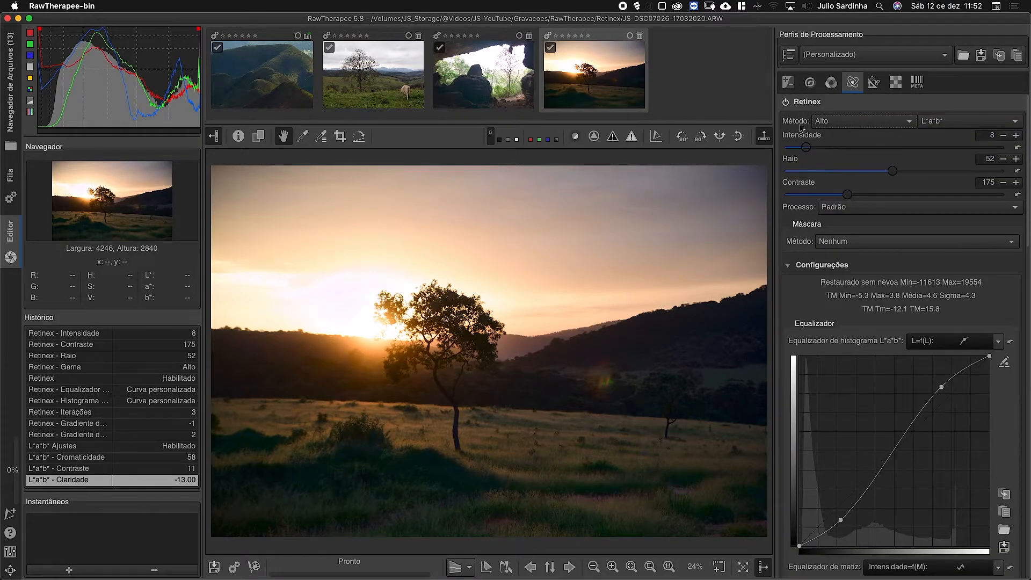
left_click(786, 103)
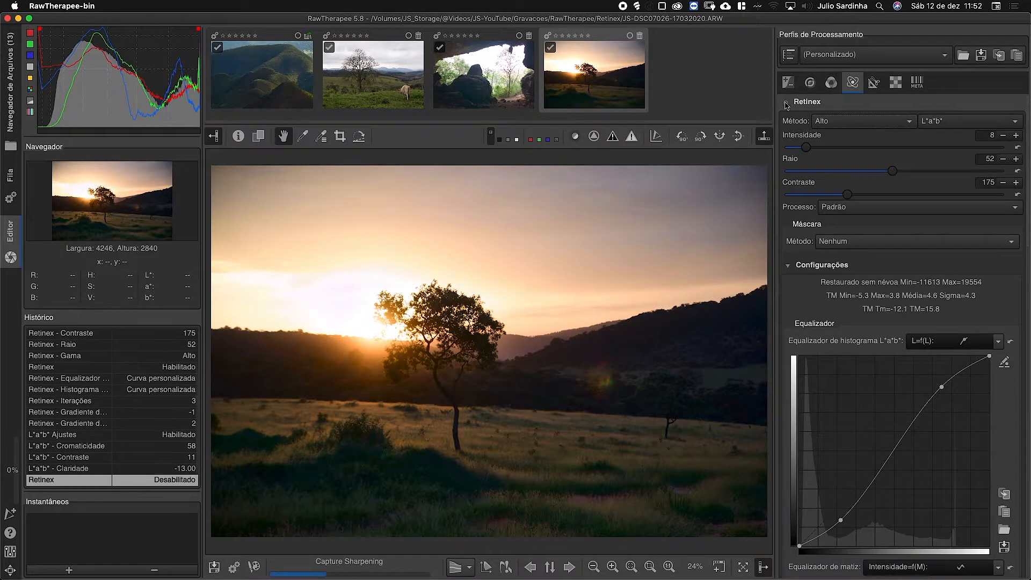
left_click(785, 102)
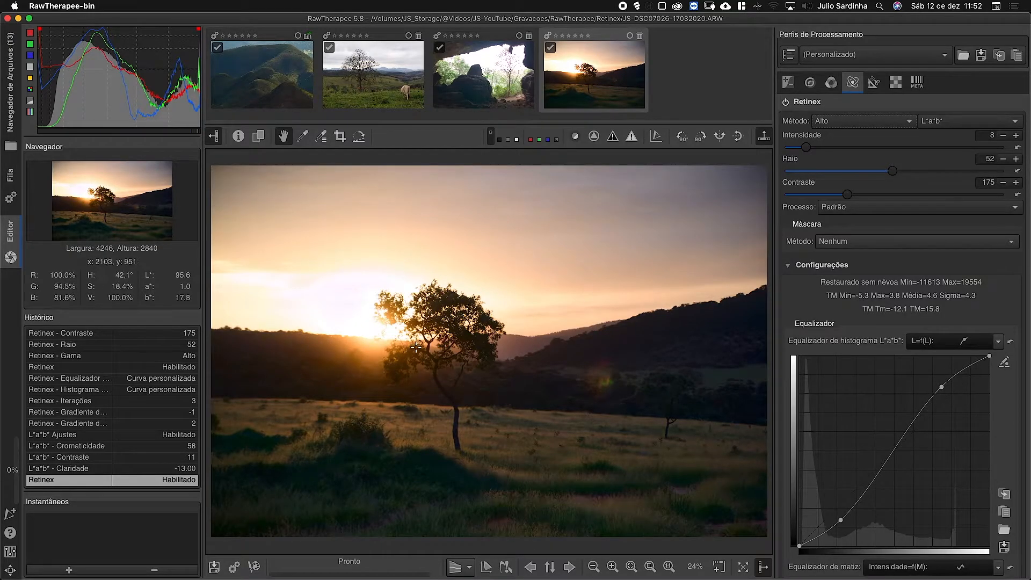
Open the photo of the tree and cow and enable Retinex with method Baixo, Intensidade 5 and Contraste 102.
left_click(374, 76)
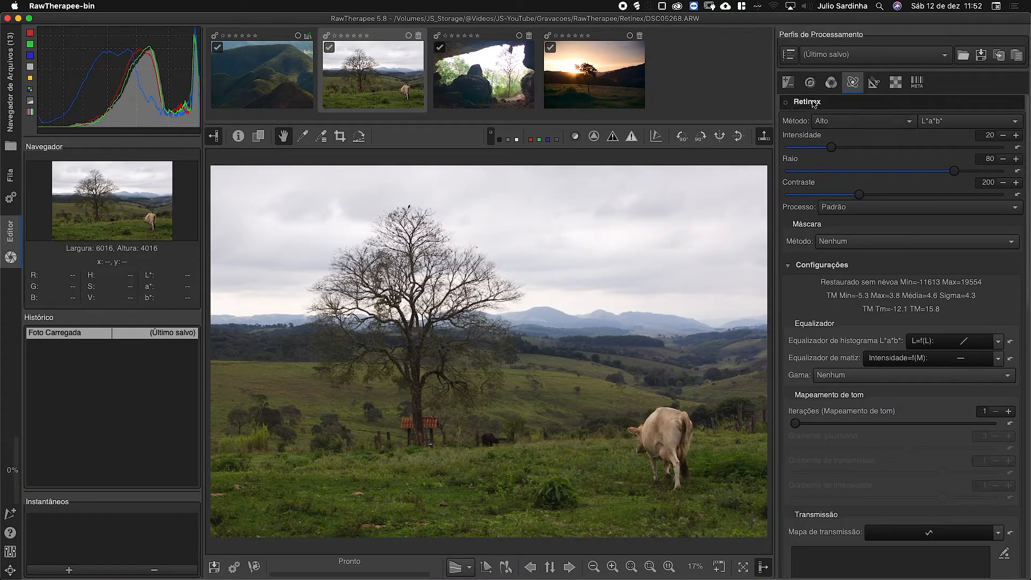
left_click(785, 102)
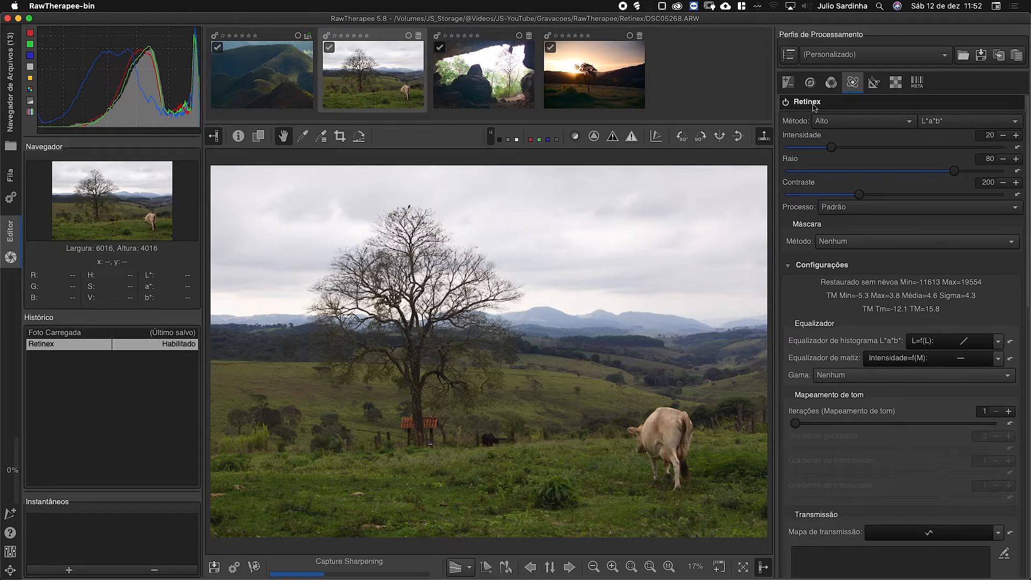
left_click(821, 121)
left_click(826, 100)
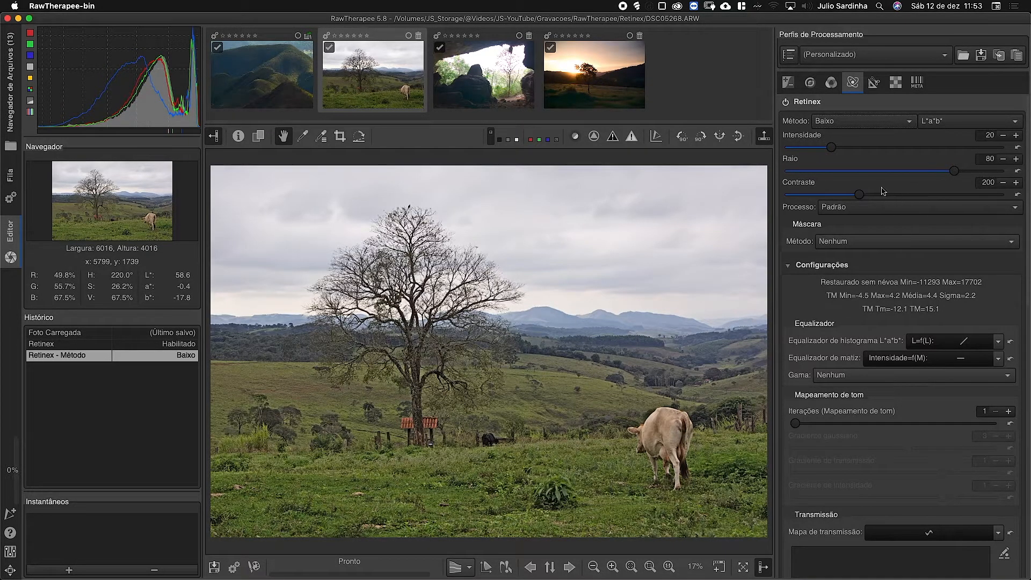
left_click_drag(834, 154, 803, 155)
left_click_drag(847, 194, 842, 196)
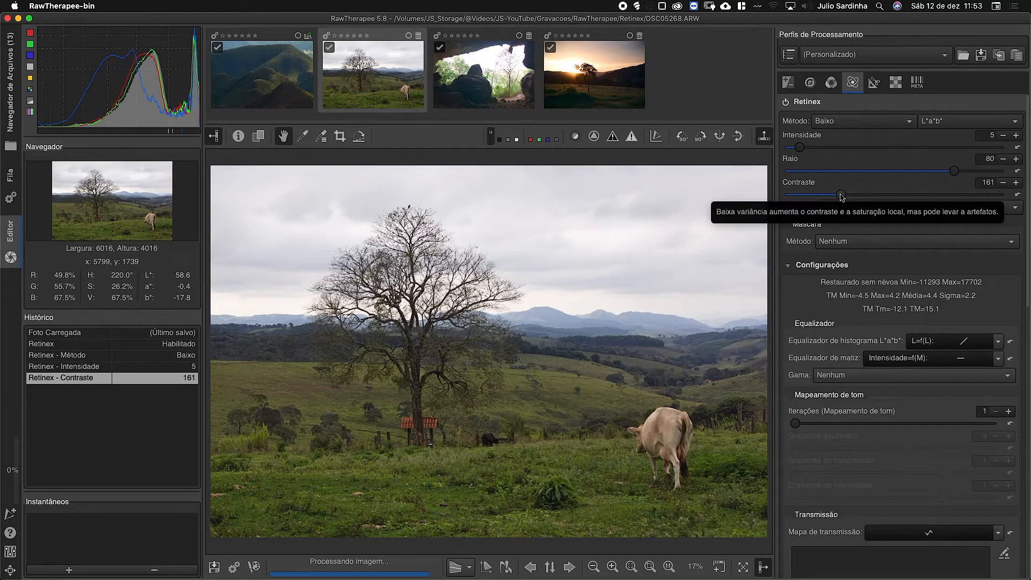
Set Retinex tone mapping to 5 Iterações, gaussiano 1, transmissão 0 and intensidade 2, and raise Compensação (brilho) to 3533.
scroll(842, 196, "down", 5)
left_click_drag(796, 273, 887, 273)
left_click_drag(1011, 279, 1010, 280)
left_click_drag(942, 350, 980, 350)
left_click_drag(941, 323, 890, 323)
left_click_drag(892, 299, 840, 299)
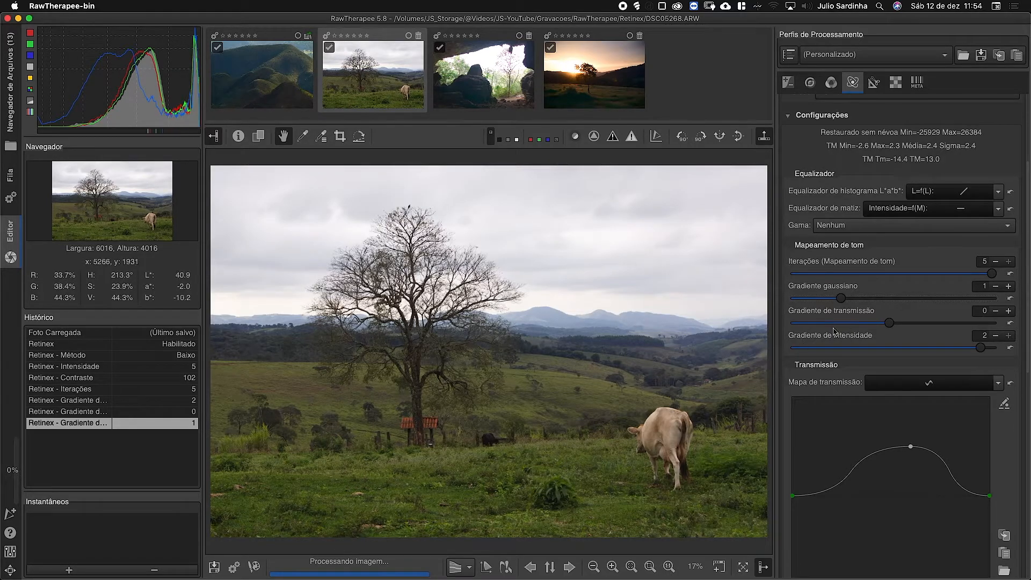
scroll(831, 477, "down", 10)
left_click_drag(831, 475, 946, 477)
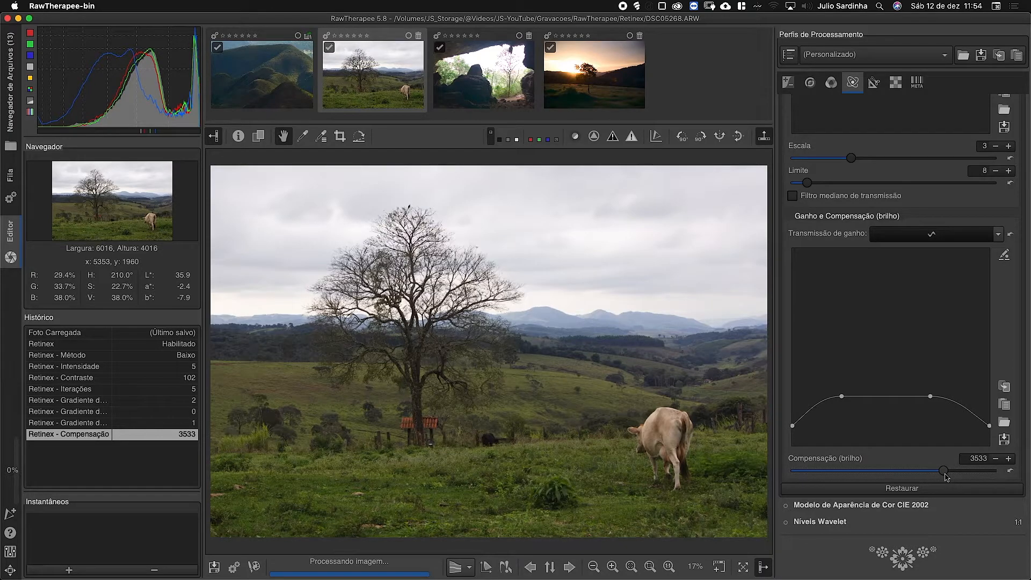
Enable L*a*b* Ajustes with Claridade 0, Contraste 10 and Cromaticidade 16.
left_click(790, 85)
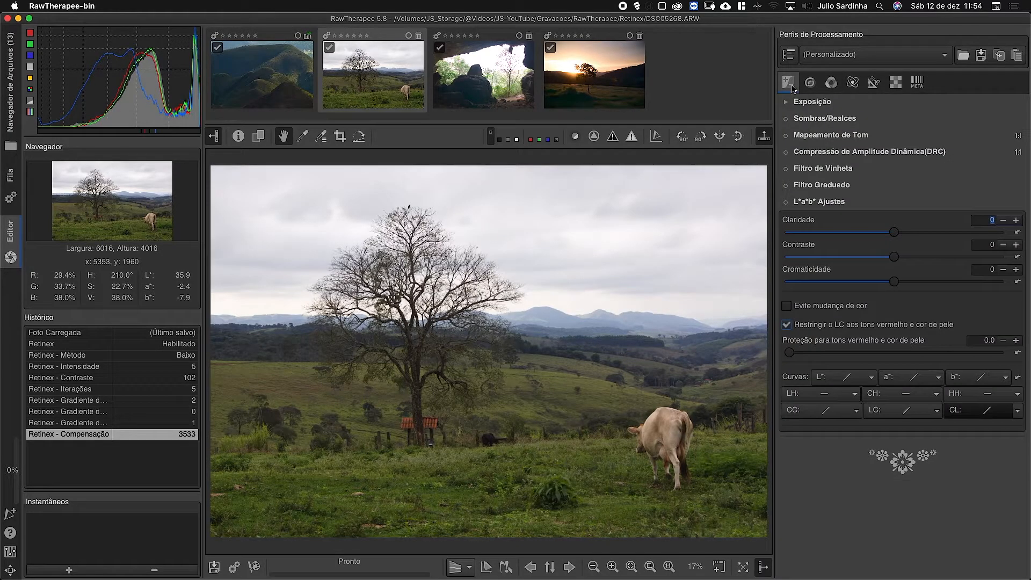
left_click(785, 203)
left_click_drag(894, 232, 922, 263)
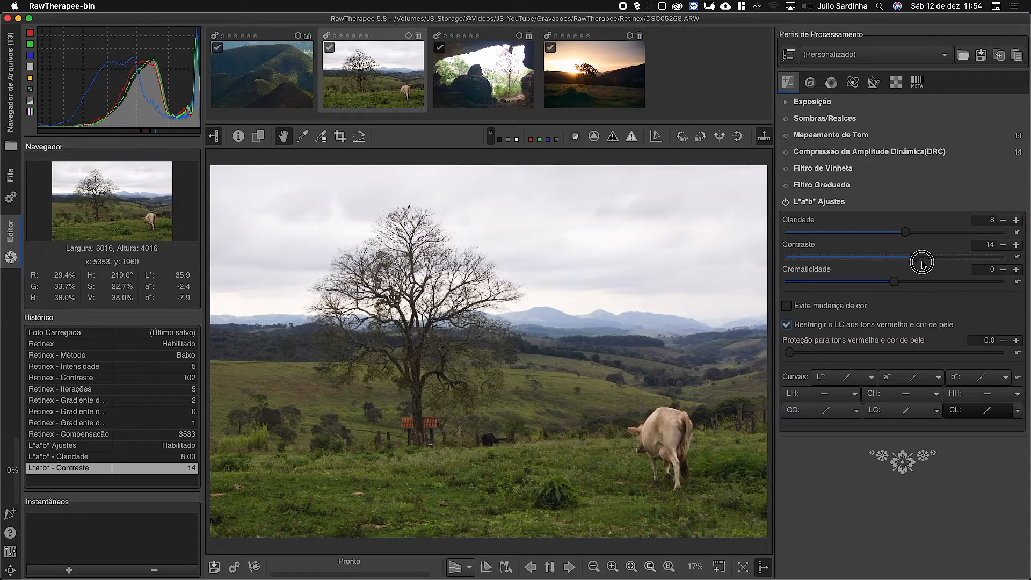
left_click_drag(917, 259, 894, 235)
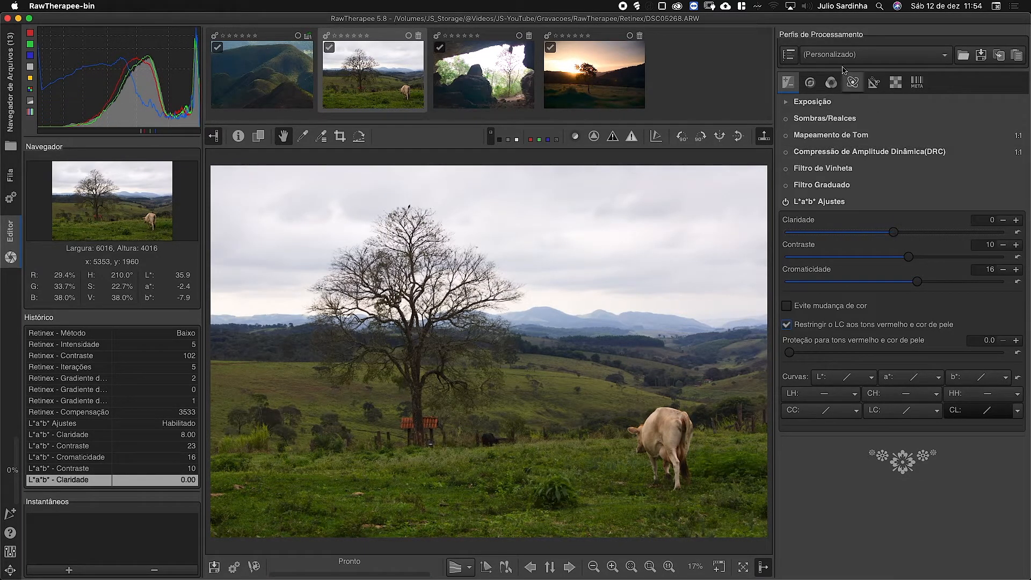
Enable Vibração with Tons Pastéis at 42 and lower the L*a*b* Cromaticidade to -27.
left_click(832, 84)
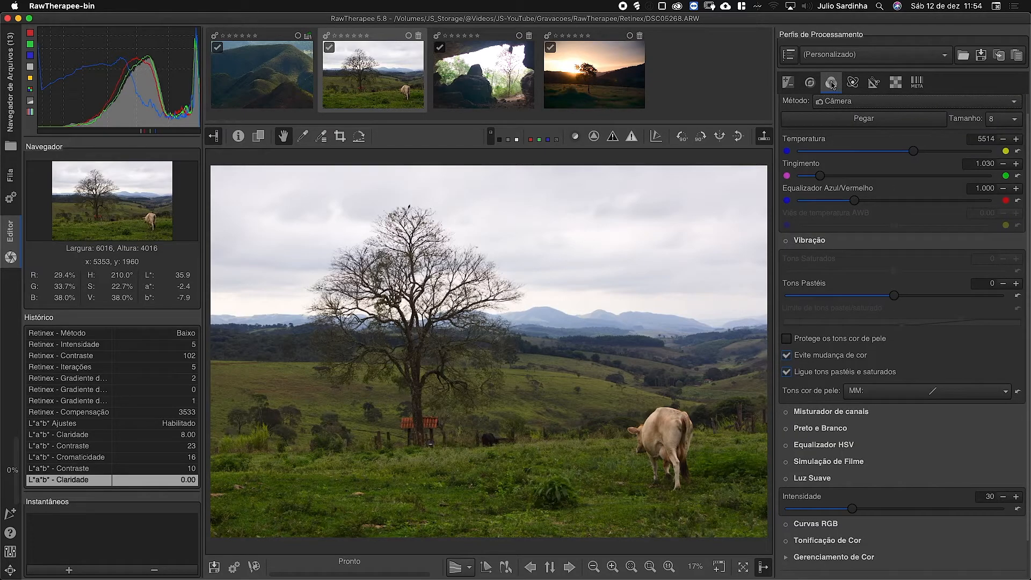
left_click(786, 240)
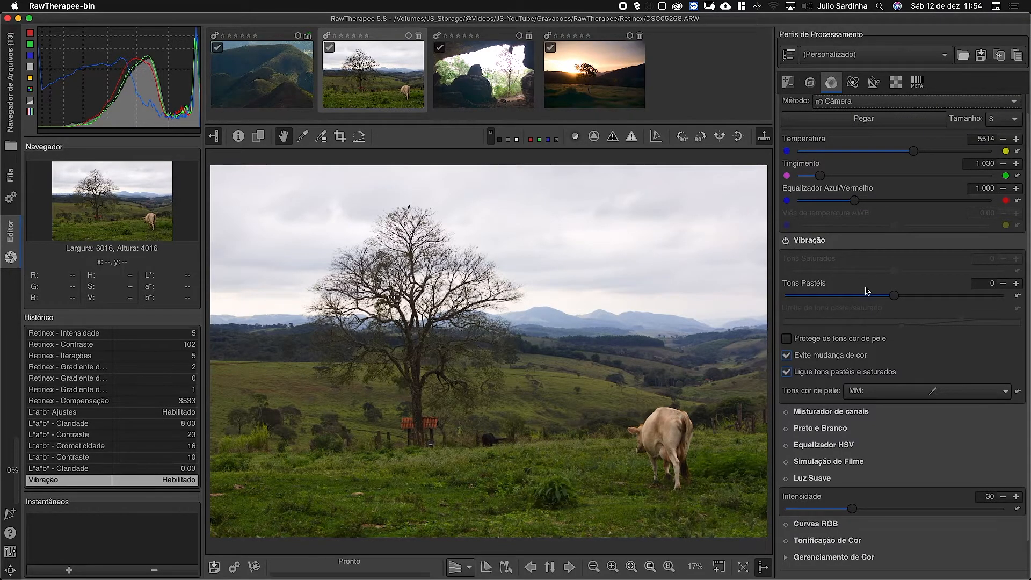
left_click_drag(894, 296, 938, 296)
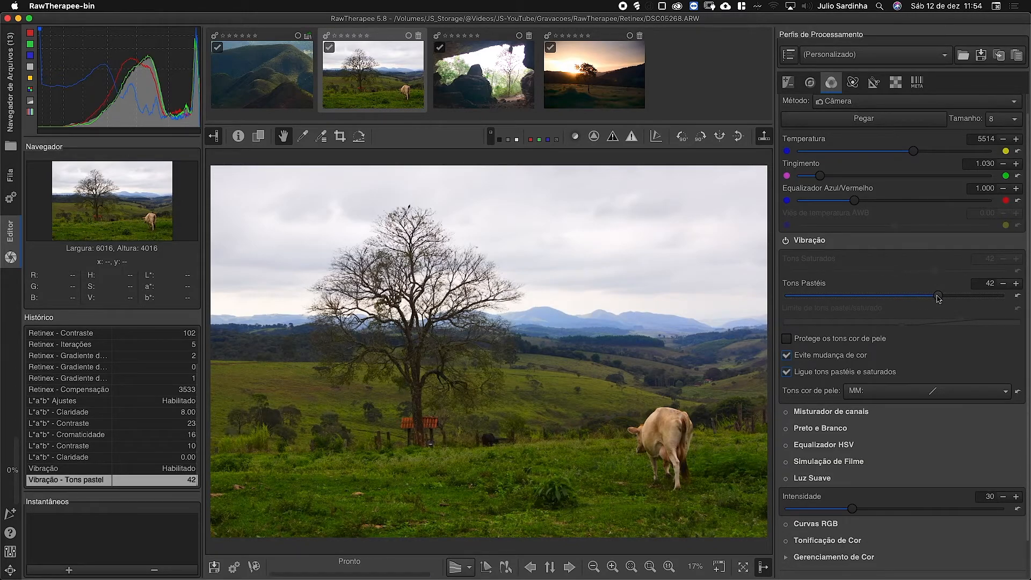
left_click(786, 82)
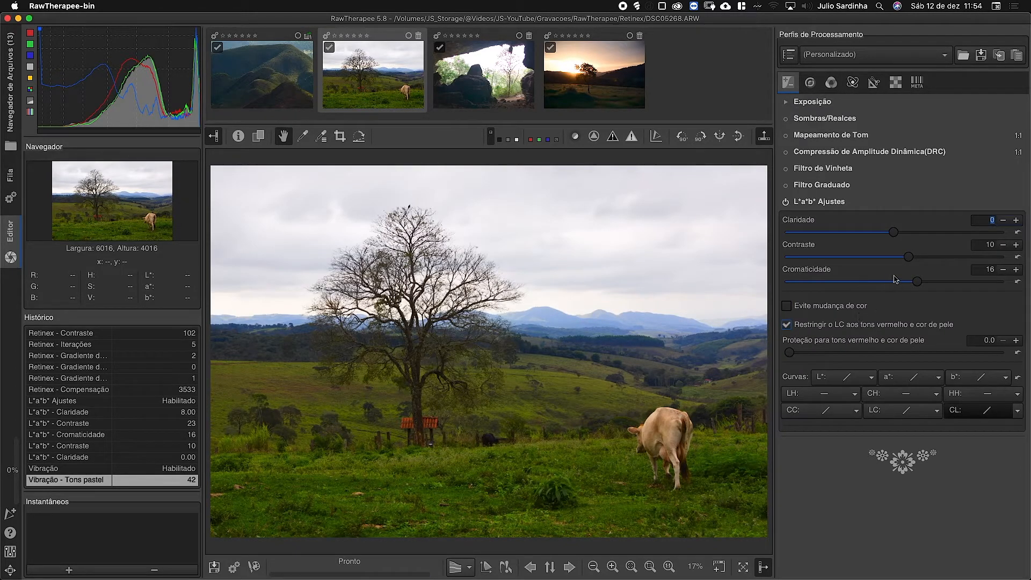
left_click_drag(915, 284, 857, 282)
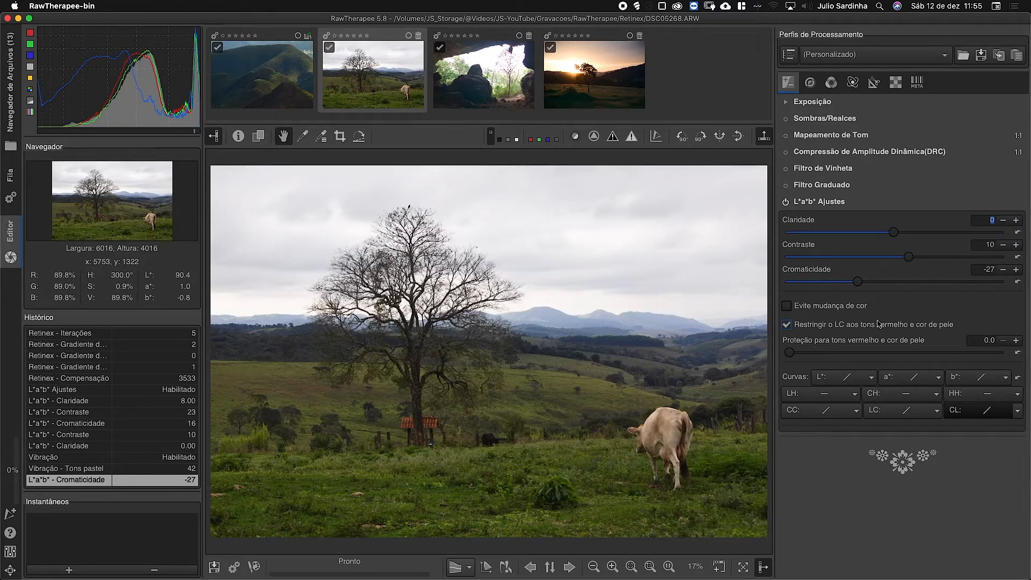
Enable Luz Suave and set its Intensidade to 14.
left_click(830, 82)
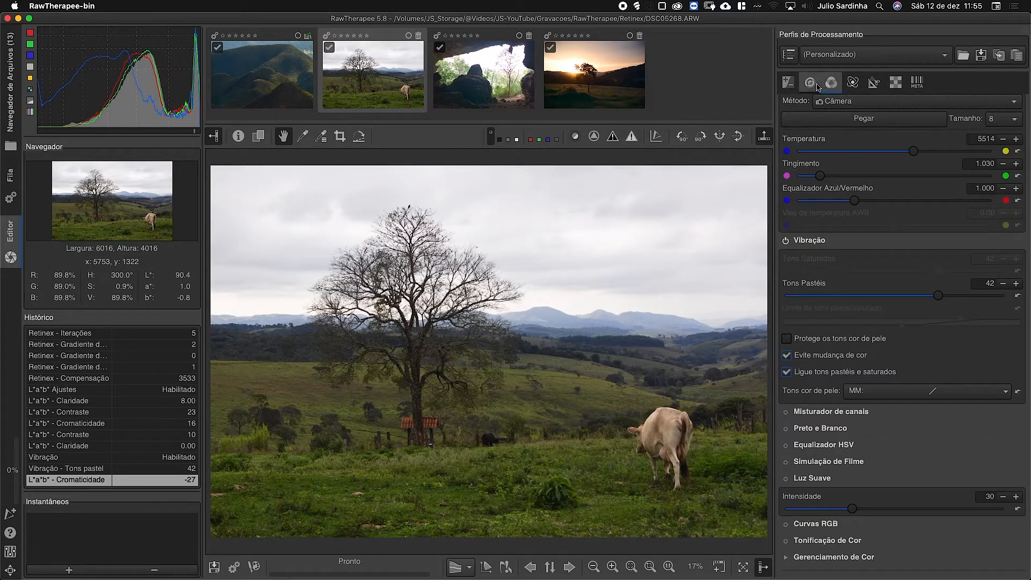
left_click(785, 478)
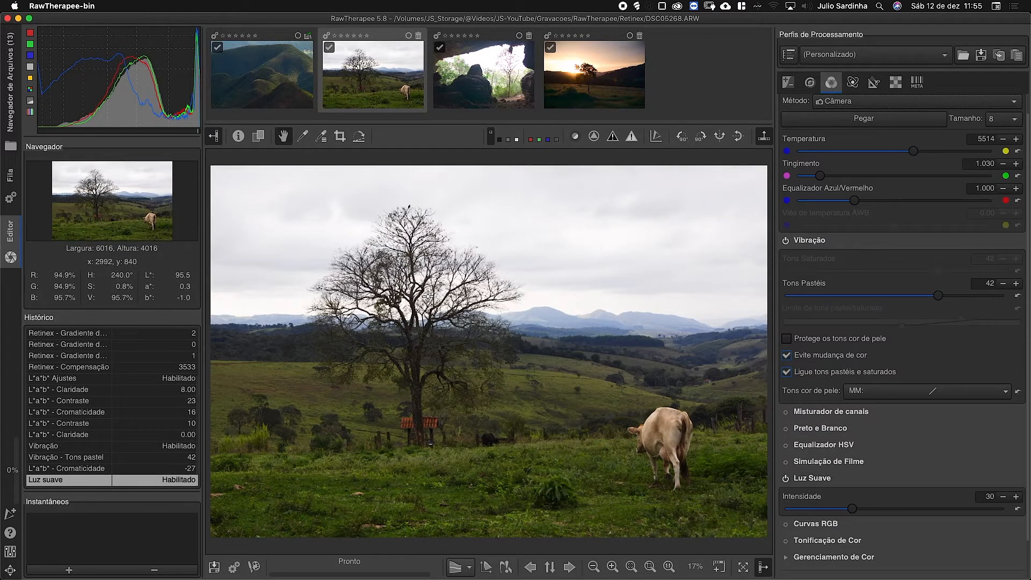
left_click_drag(855, 510, 821, 509)
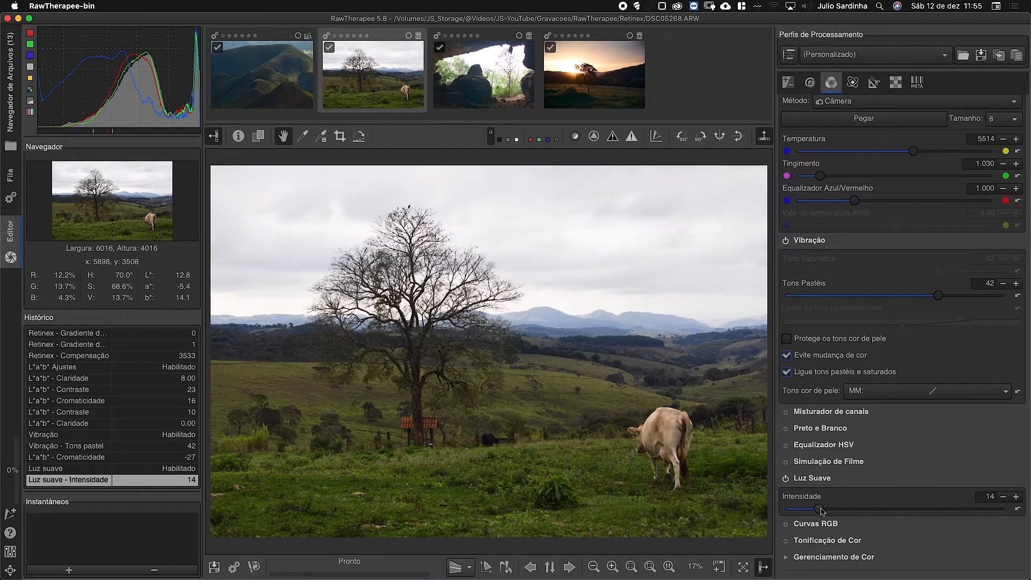
Toggle Retinex to compare its effect on the cow photo, and view the explanation of the Restaurado sem névoa values.
left_click(852, 83)
left_click(787, 102)
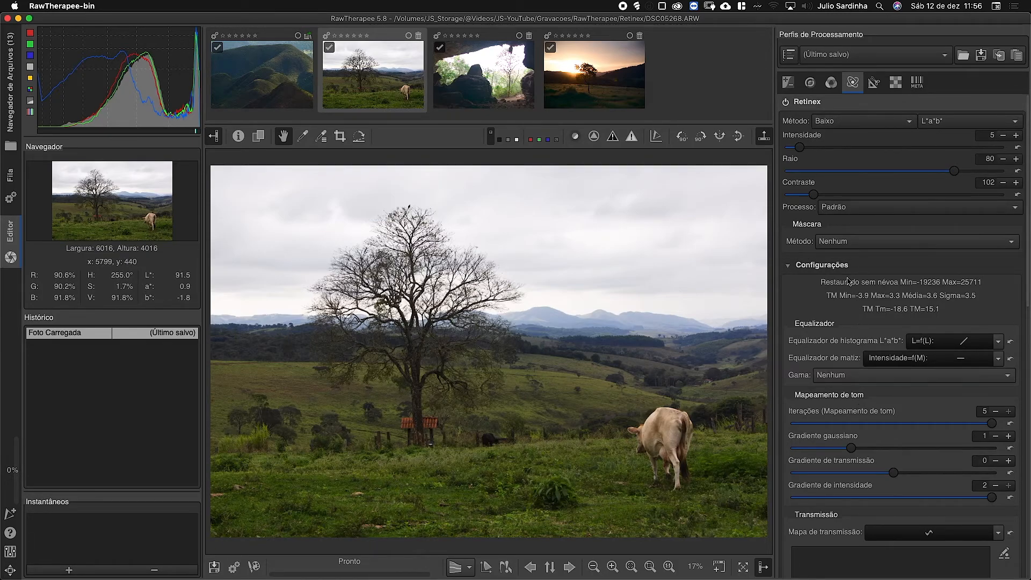
mouse_move(847, 279)
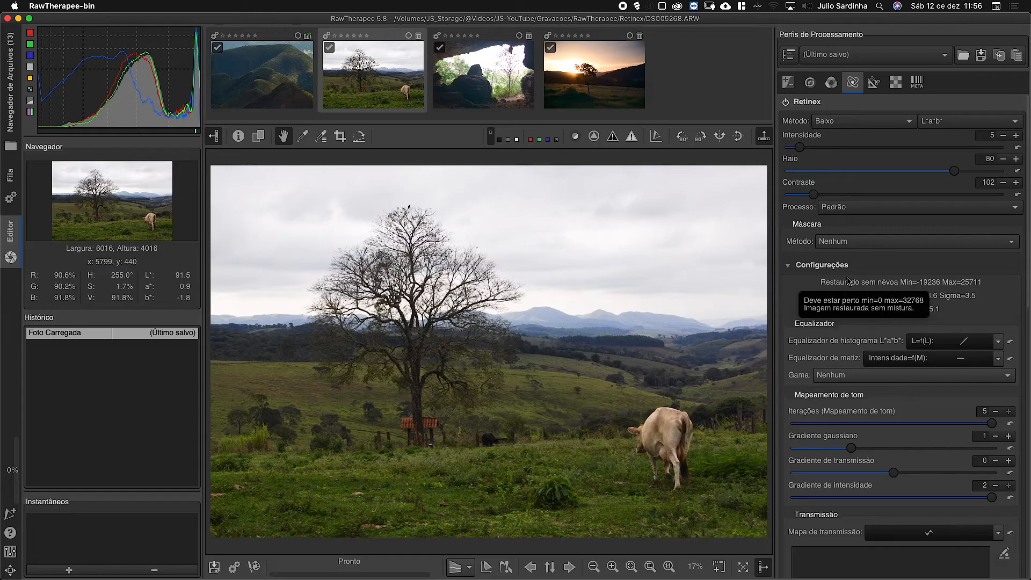